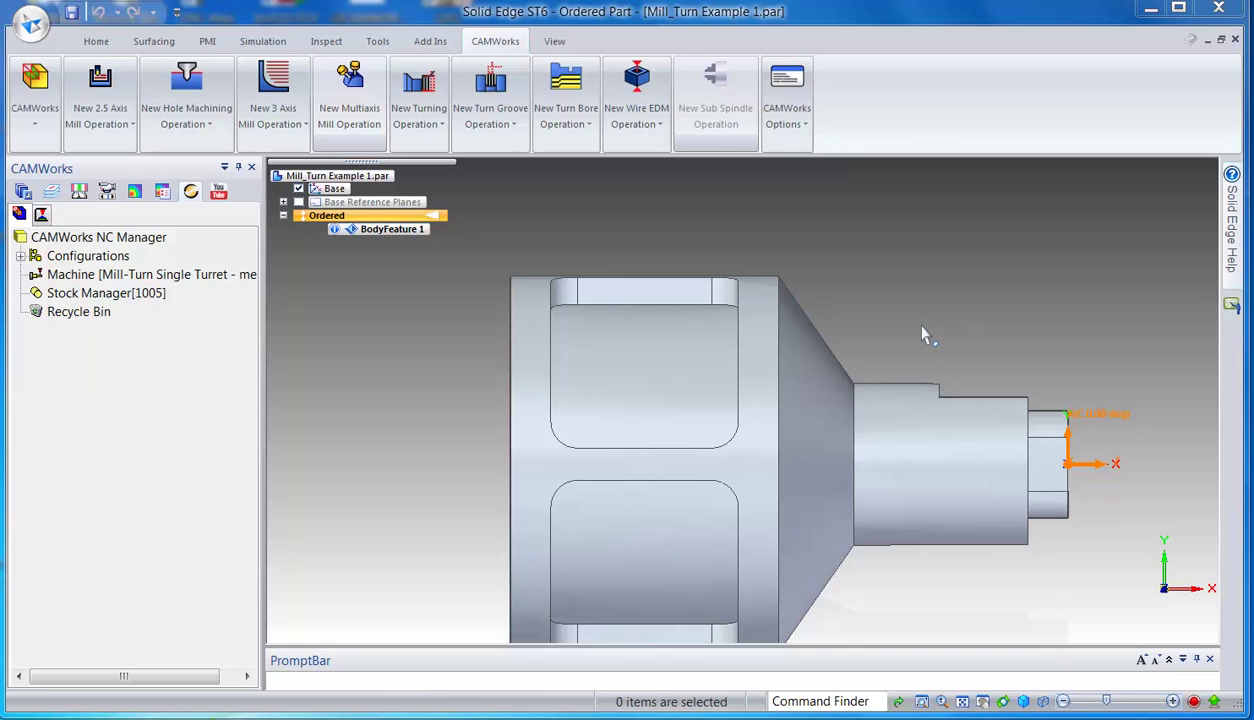
View the part in isometric and keep Mill-Turn Single Turret - metric as the machine.
{"action": "scroll", "coordinate": [912, 330], "scroll_direction": "down", "scroll_amount": 2}
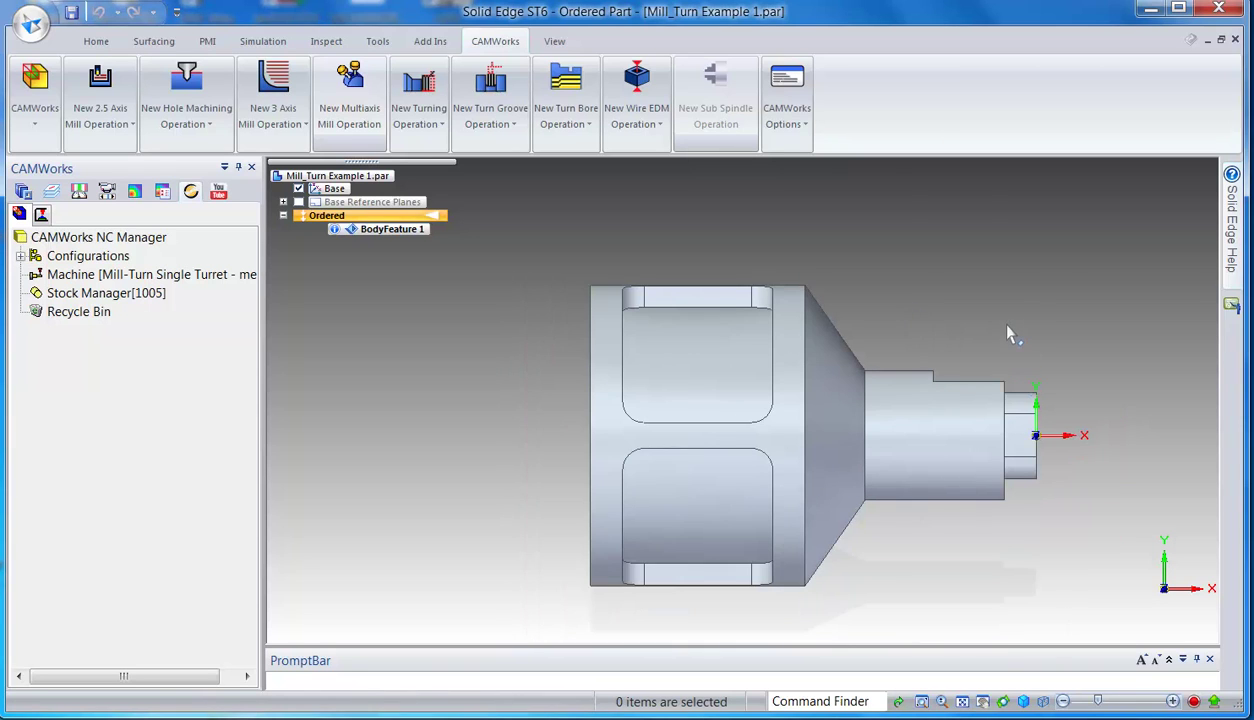
{"action": "key", "text": "ctrl+i"}
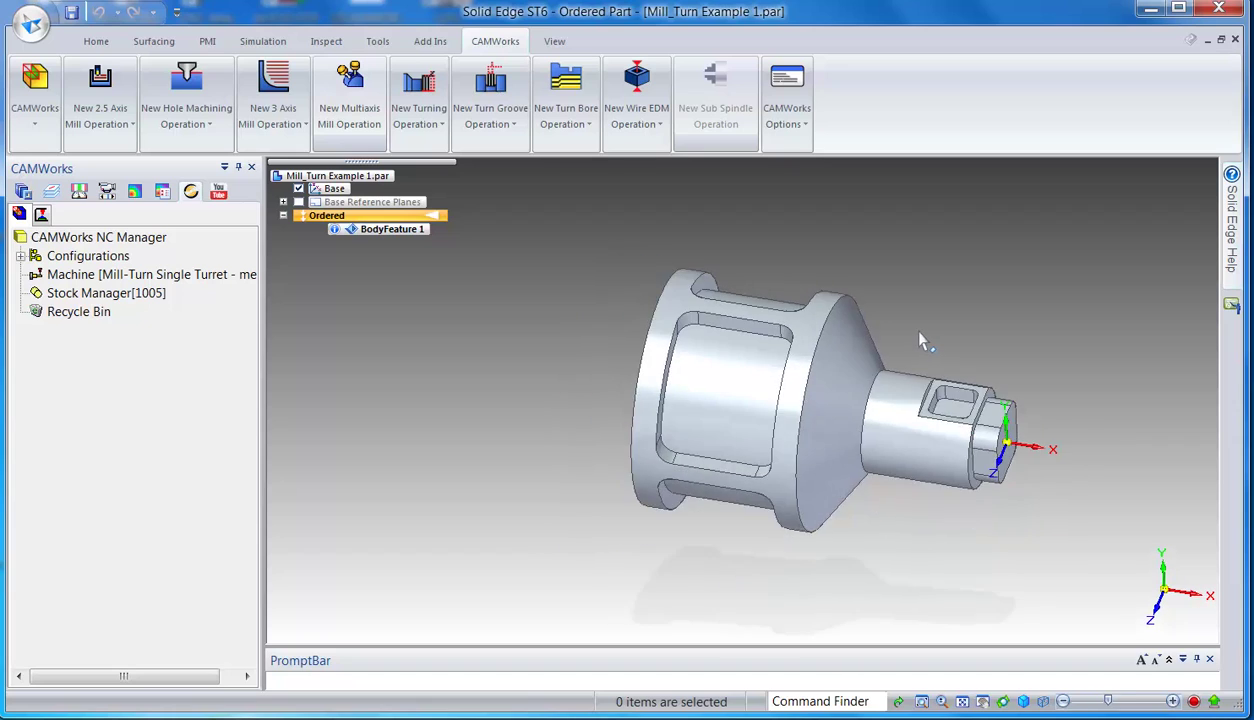
{"action": "scroll", "coordinate": [919, 340], "scroll_direction": "up", "scroll_amount": 2}
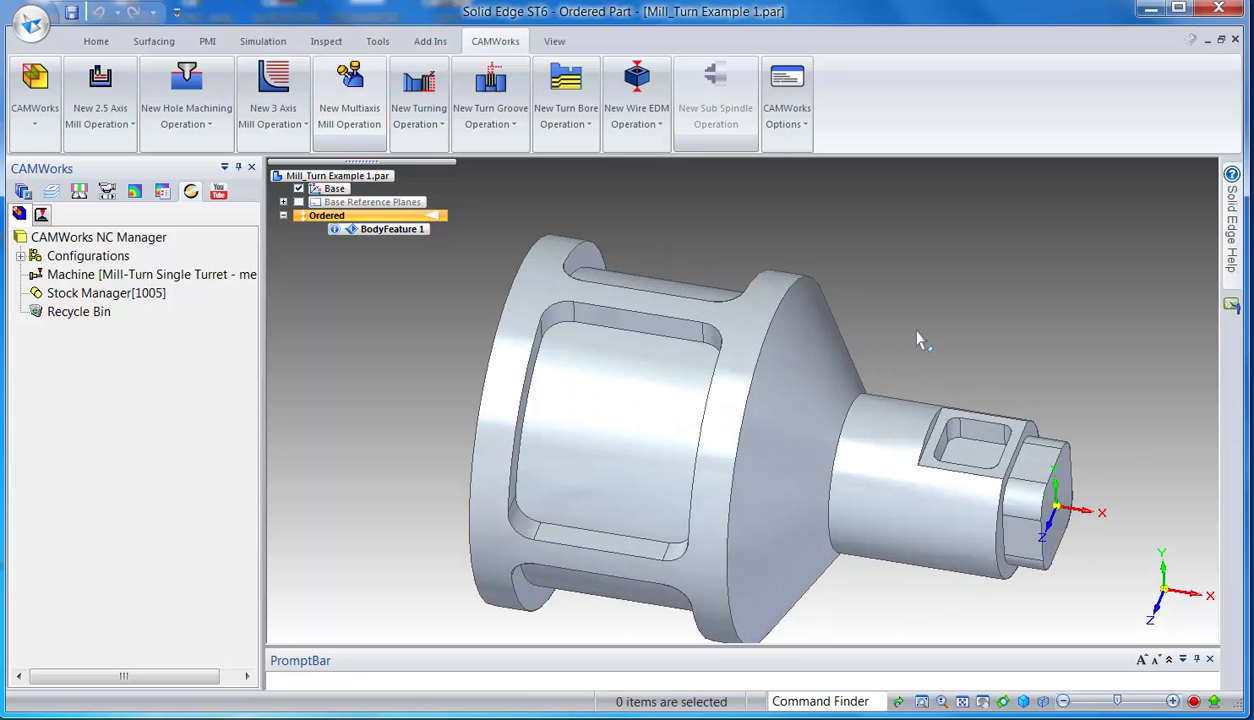
{"action": "scroll", "coordinate": [915, 356], "scroll_direction": "down", "scroll_amount": 1}
{"action": "scroll", "coordinate": [930, 357], "scroll_direction": "up", "scroll_amount": 1}
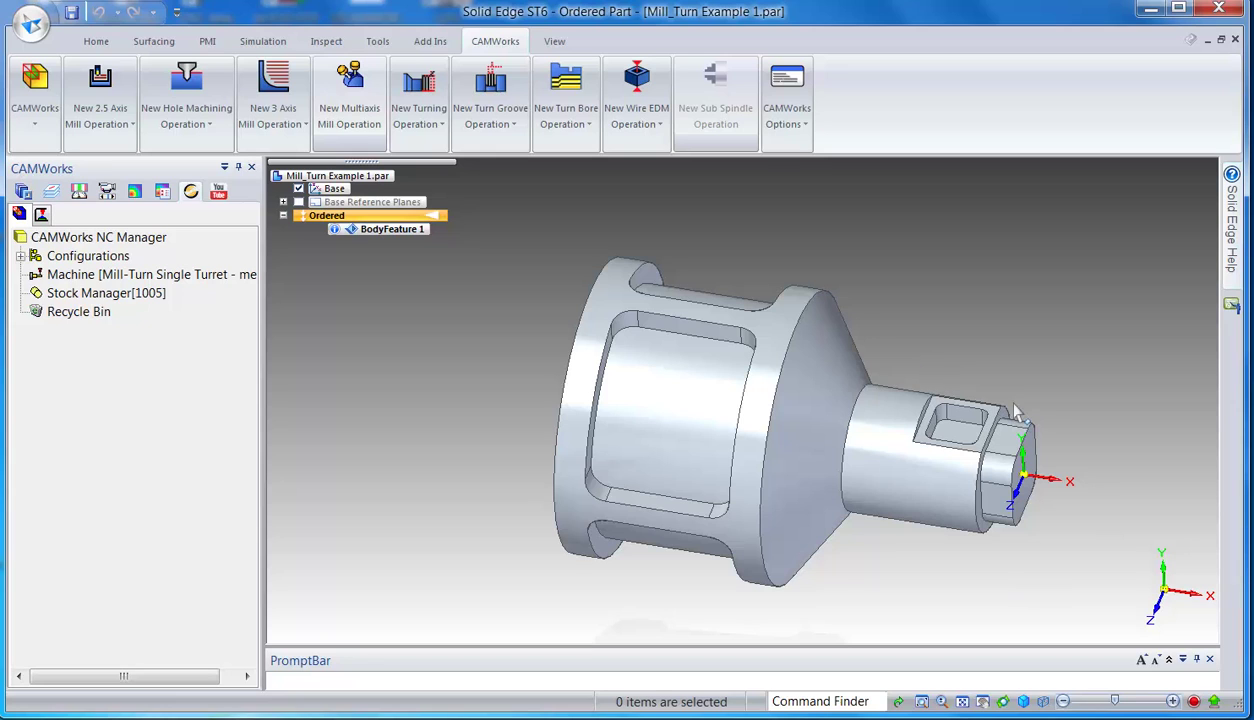
{"action": "scroll", "coordinate": [985, 390], "scroll_direction": "down", "scroll_amount": 1}
{"action": "scroll", "coordinate": [1029, 361], "scroll_direction": "up", "scroll_amount": 1}
{"action": "middle_click_drag", "start_coordinate": [952, 392], "coordinate": [925, 394]}
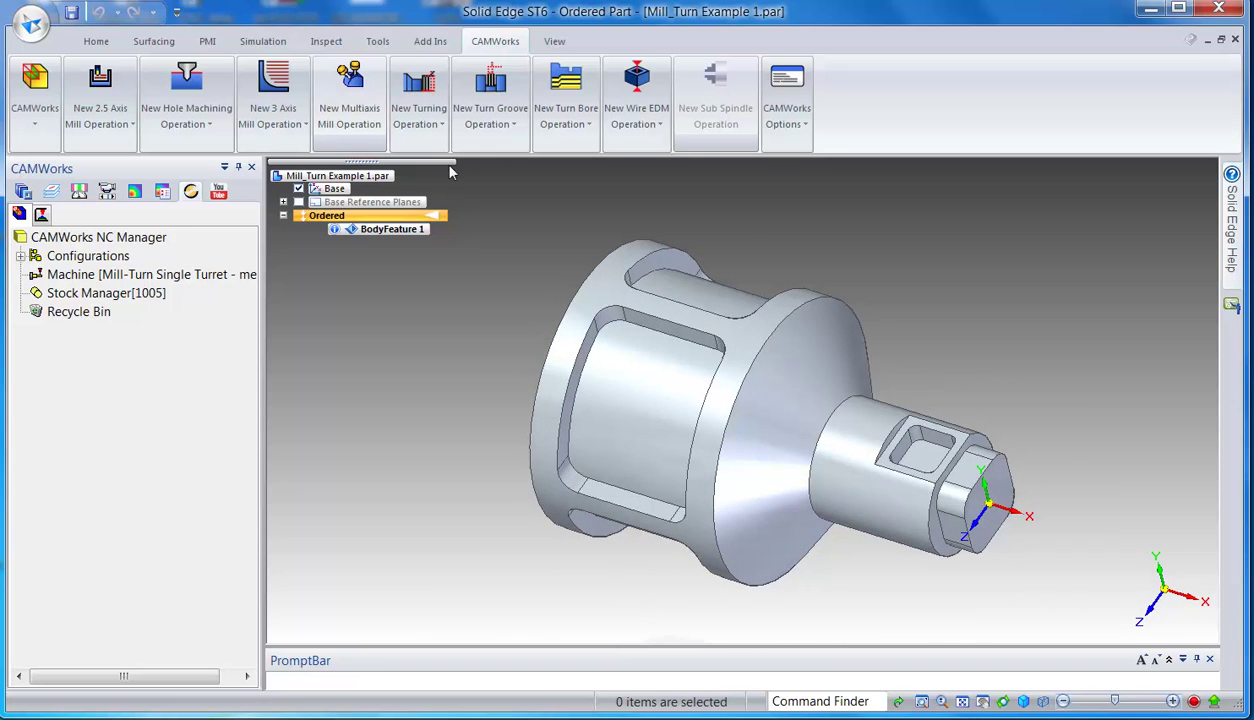
{"action": "middle_click_drag", "start_coordinate": [400, 390], "coordinate": [875, 360]}
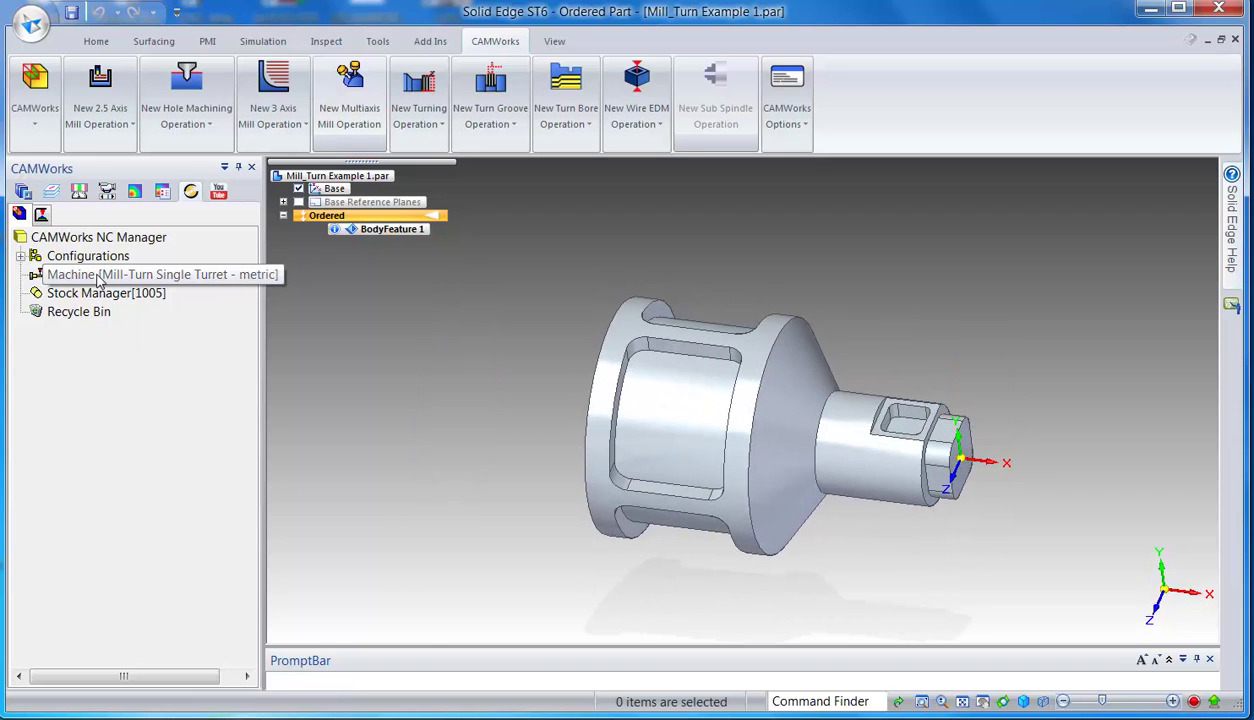
{"action": "mouse_move", "coordinate": [97, 283]}
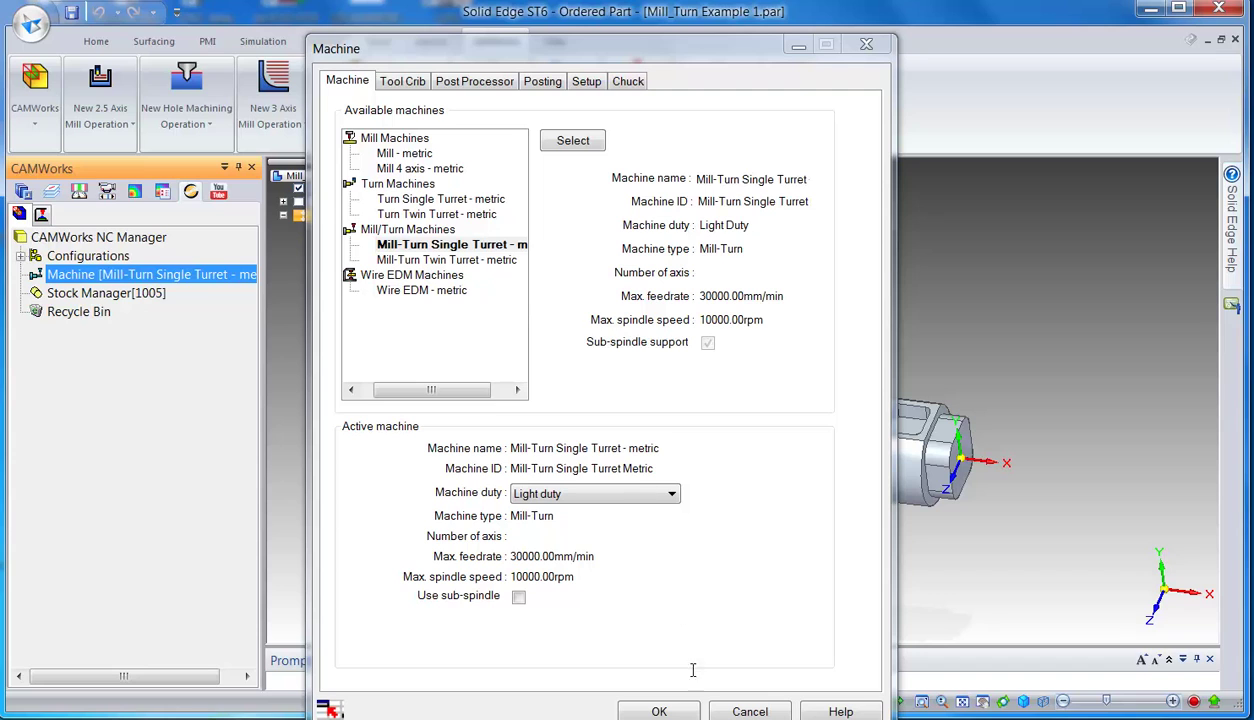
{"action": "left_click", "coordinate": [660, 712]}
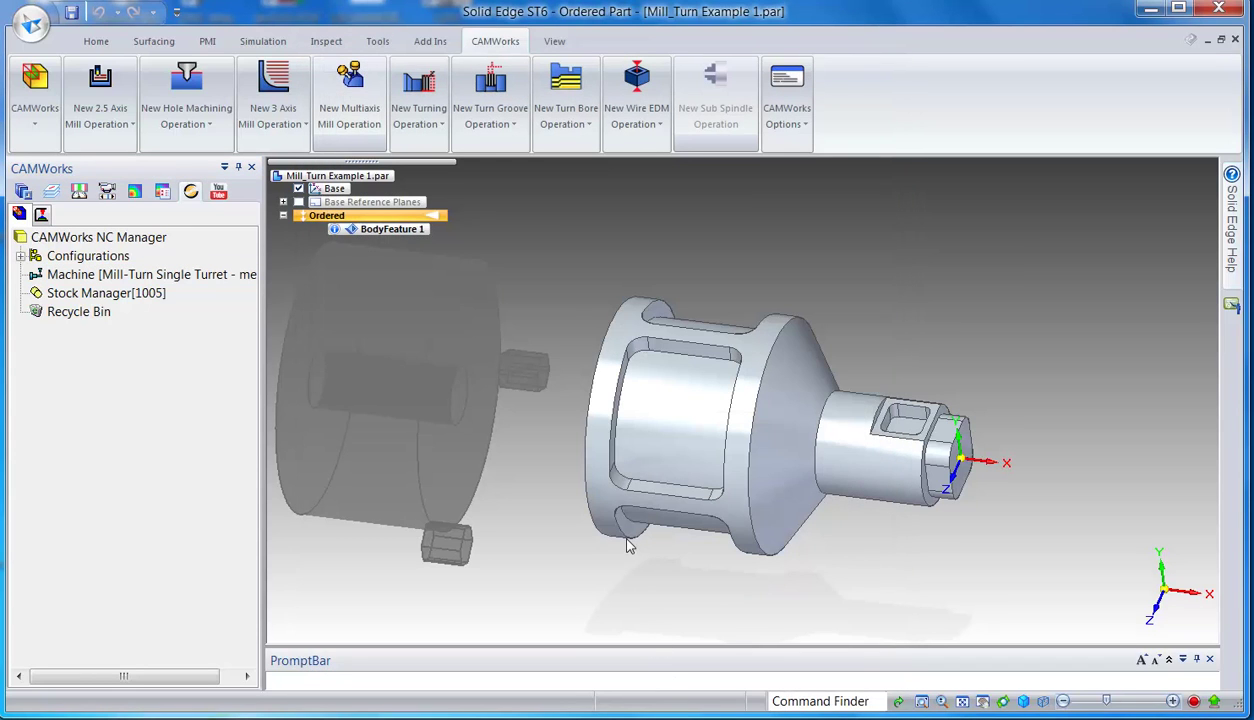
Review the 1005 Low Carbon Alloy Steel bar stock, 100 mm by 200 mm, and accept it.
{"action": "double_click", "coordinate": [127, 294]}
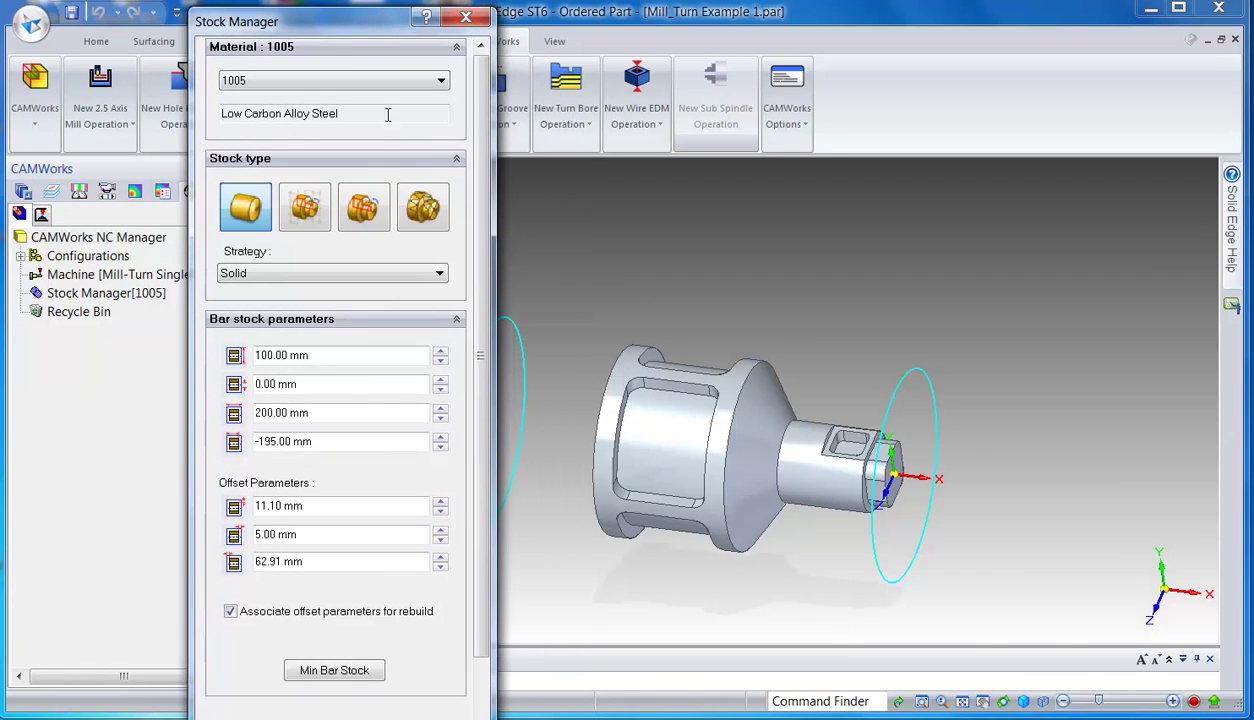
{"action": "left_click", "coordinate": [330, 386]}
{"action": "left_click", "coordinate": [329, 414]}
{"action": "key", "text": "Return"}
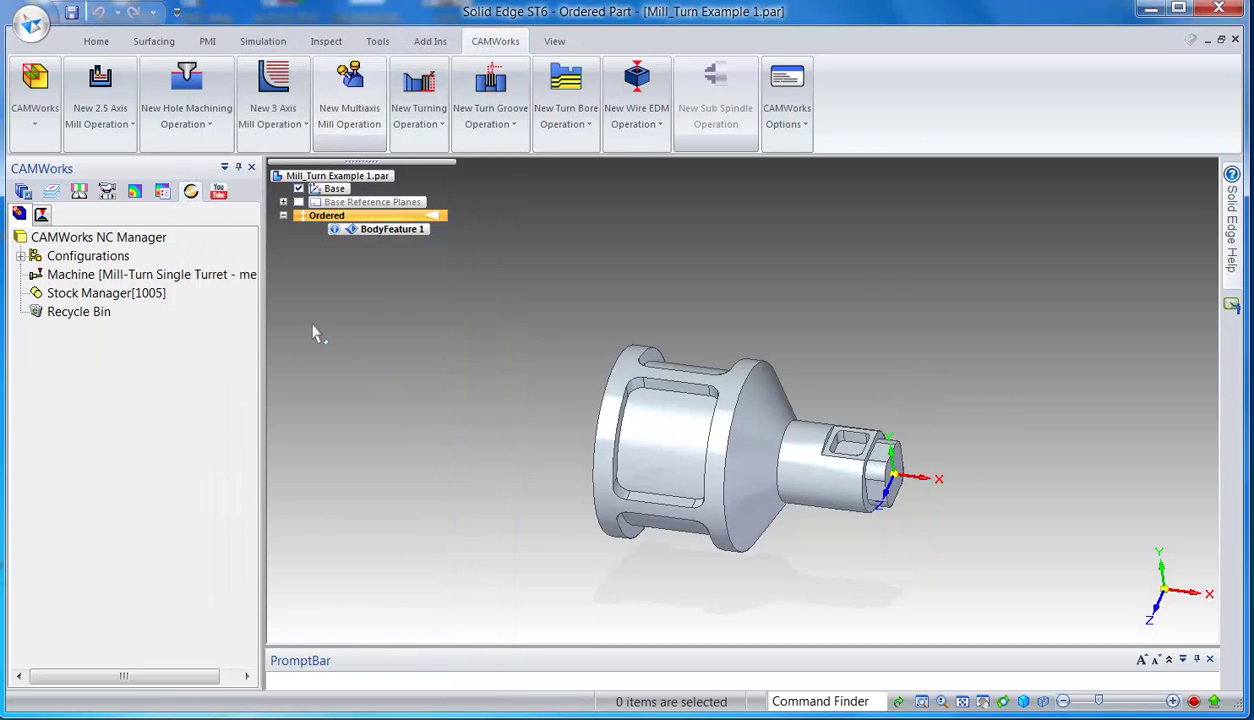
Extract machinable features, then inspect the Face, OD and CutOff turn features on the part.
{"action": "left_click", "coordinate": [35, 100]}
{"action": "left_click", "coordinate": [42, 180]}
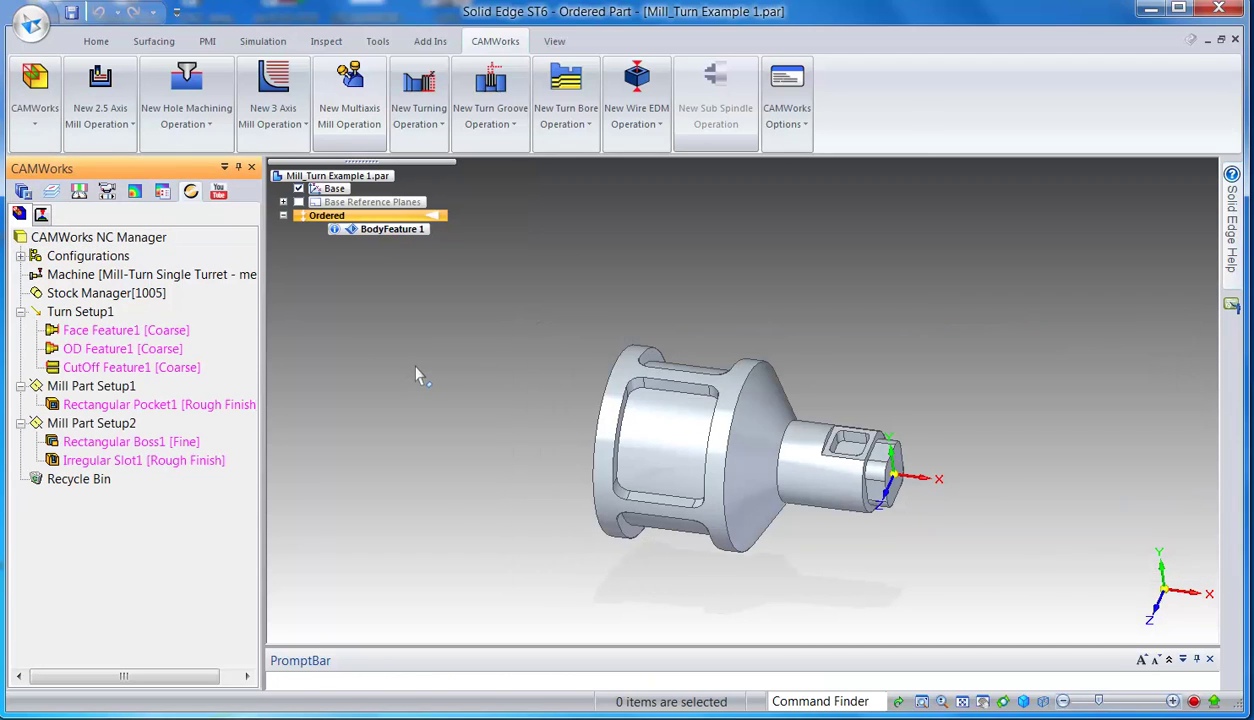
{"action": "left_click", "coordinate": [158, 332]}
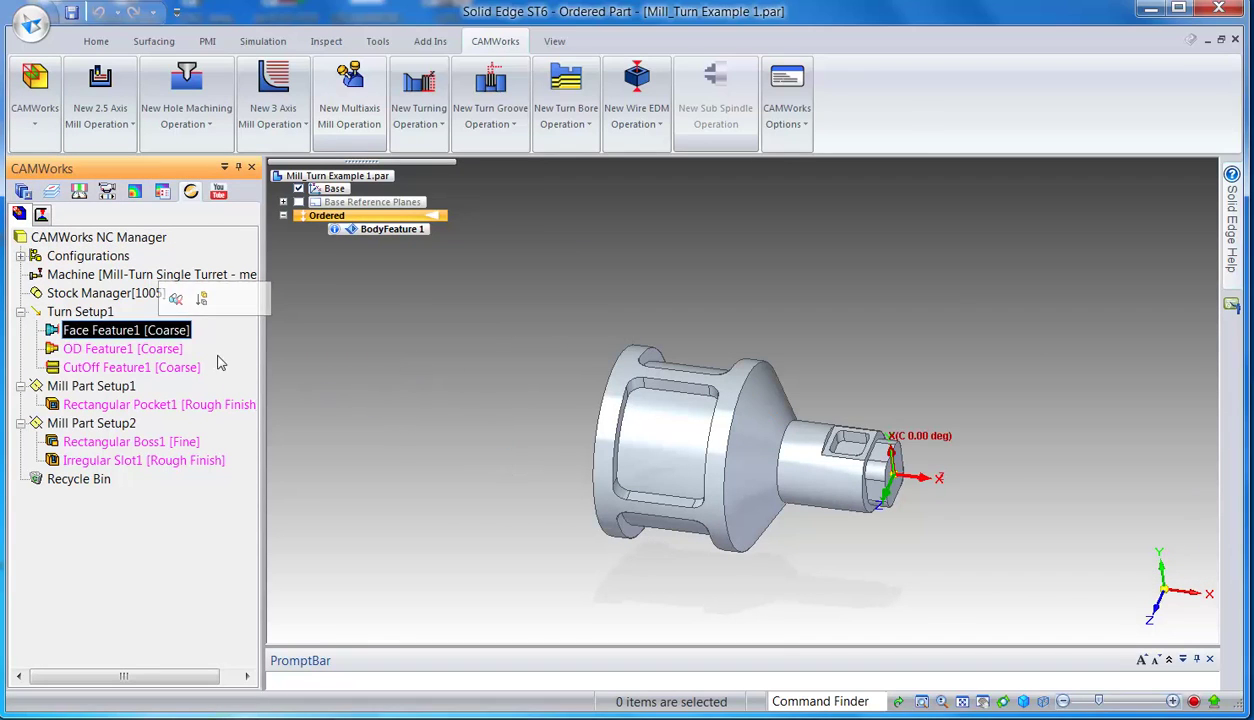
{"action": "left_click", "coordinate": [121, 351]}
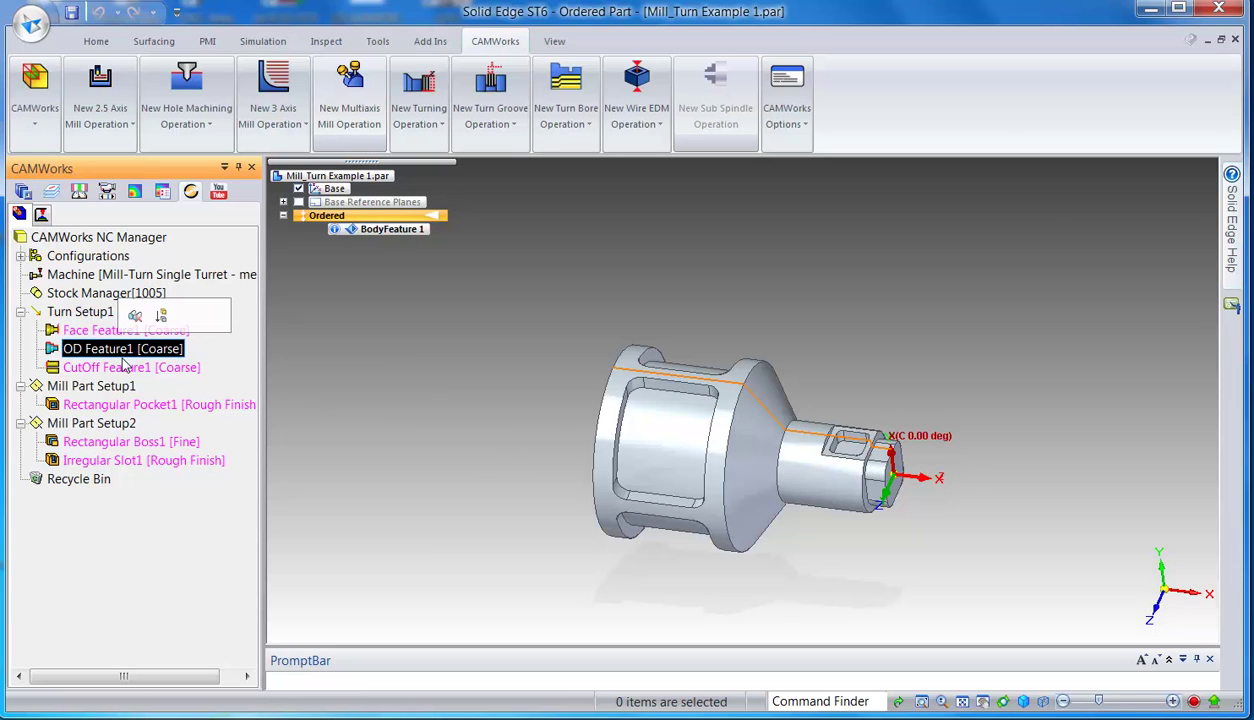
{"action": "left_click", "coordinate": [128, 368]}
Inspect Rectangular Pocket1, Rectangular Boss1 and Irregular Slot1, then CutOff Feature1 again.
{"action": "left_click", "coordinate": [124, 406]}
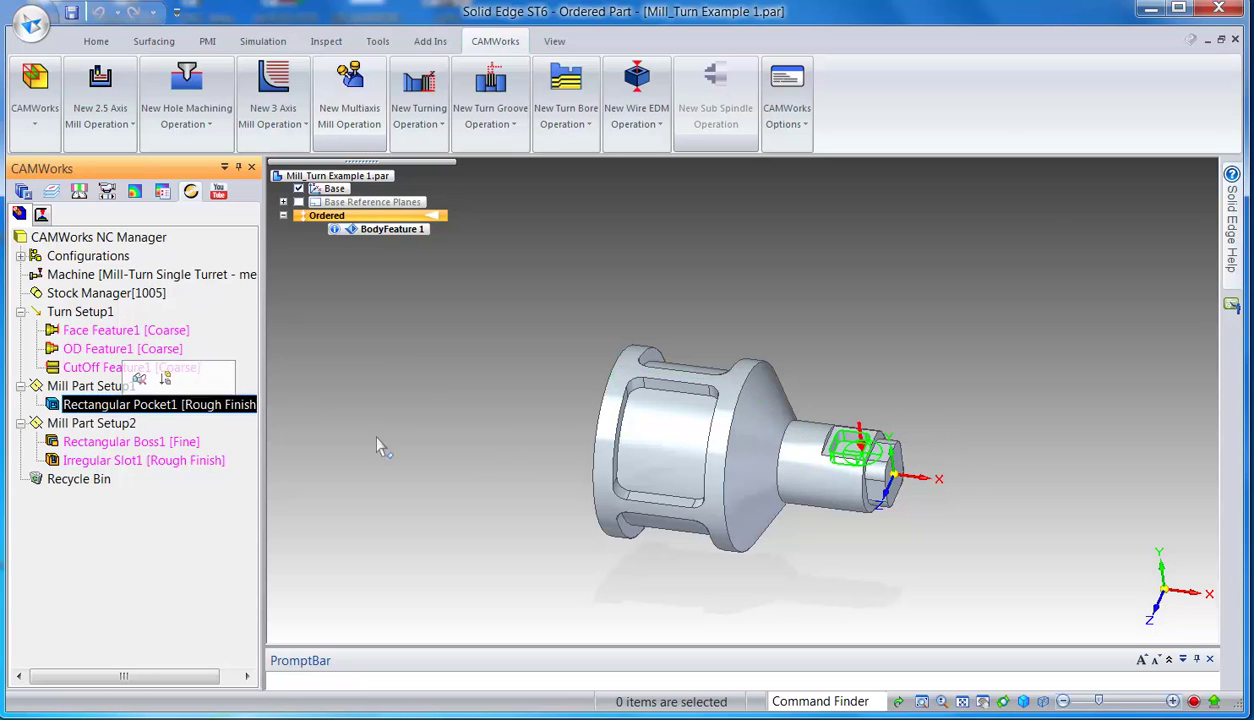
{"action": "left_click", "coordinate": [151, 446]}
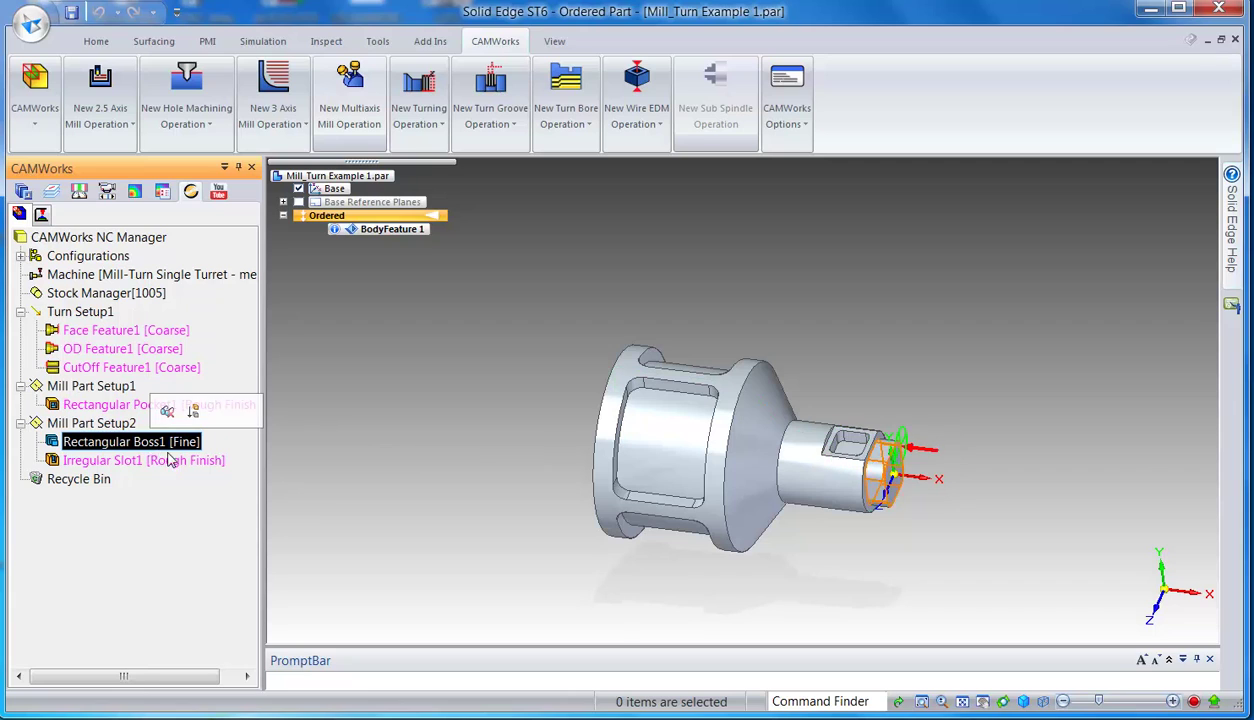
{"action": "left_click", "coordinate": [150, 462]}
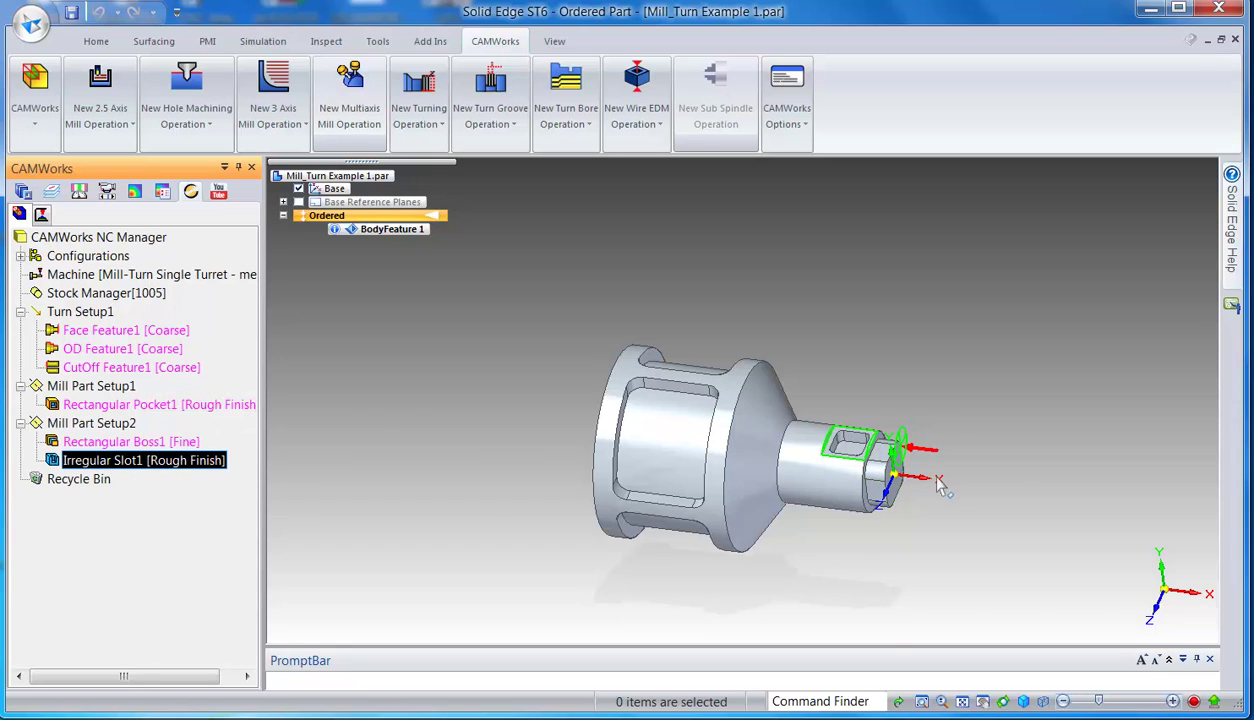
{"action": "scroll", "coordinate": [928, 455], "scroll_direction": "up", "scroll_amount": 1}
{"action": "scroll", "coordinate": [771, 448], "scroll_direction": "down", "scroll_amount": 1}
{"action": "left_click", "coordinate": [470, 476]}
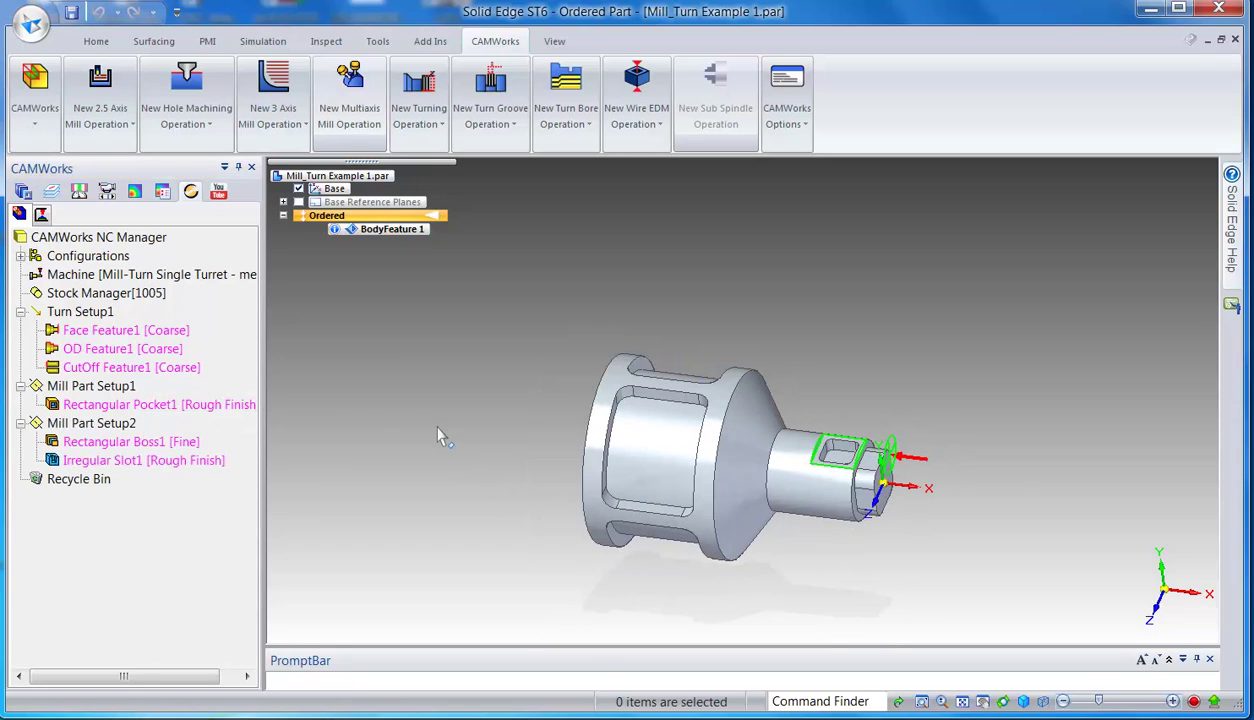
{"action": "left_click", "coordinate": [120, 370]}
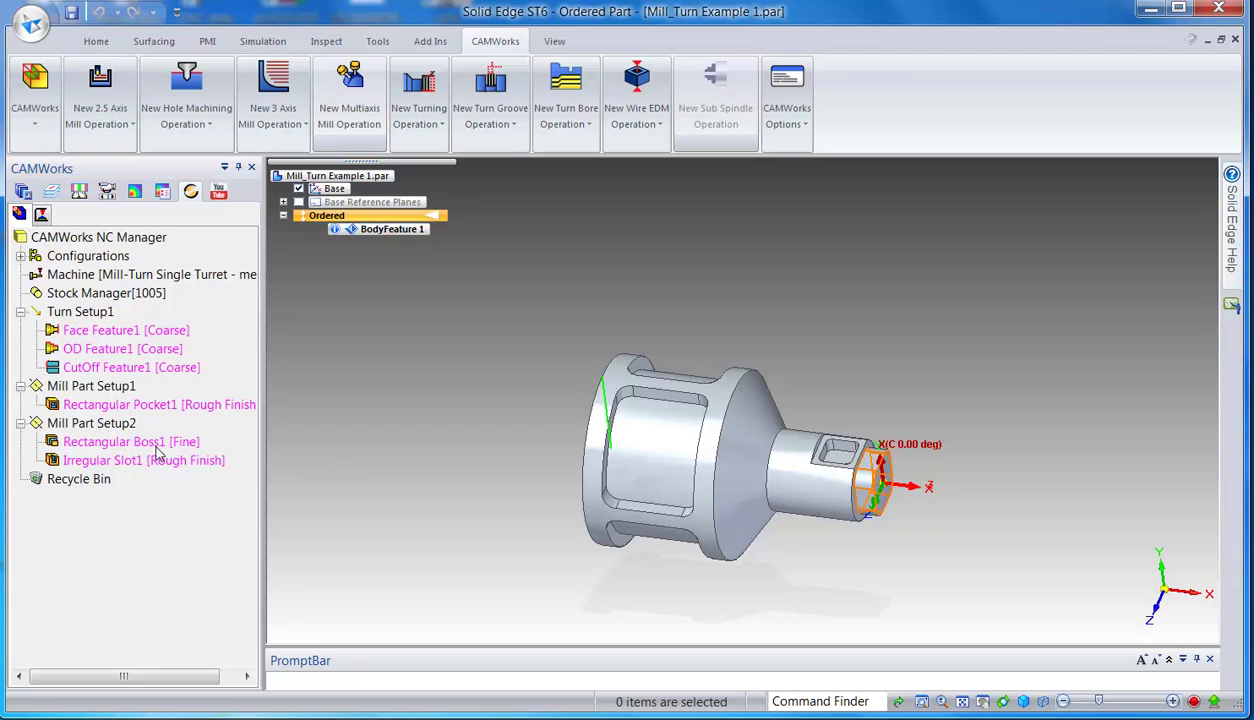
Create Turn Setup2 from Mill Part Setup2, move CutOff Feature1 into it, and show operations.
{"action": "right_click", "coordinate": [124, 424]}
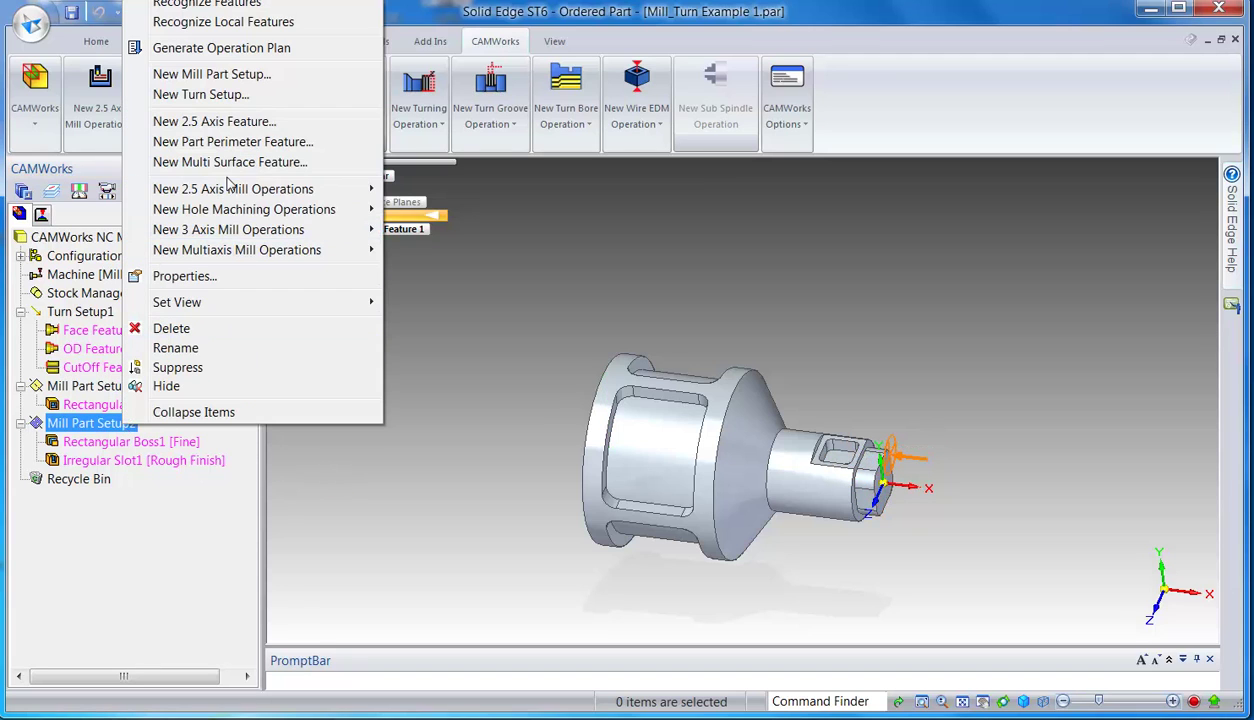
{"action": "left_click", "coordinate": [228, 97]}
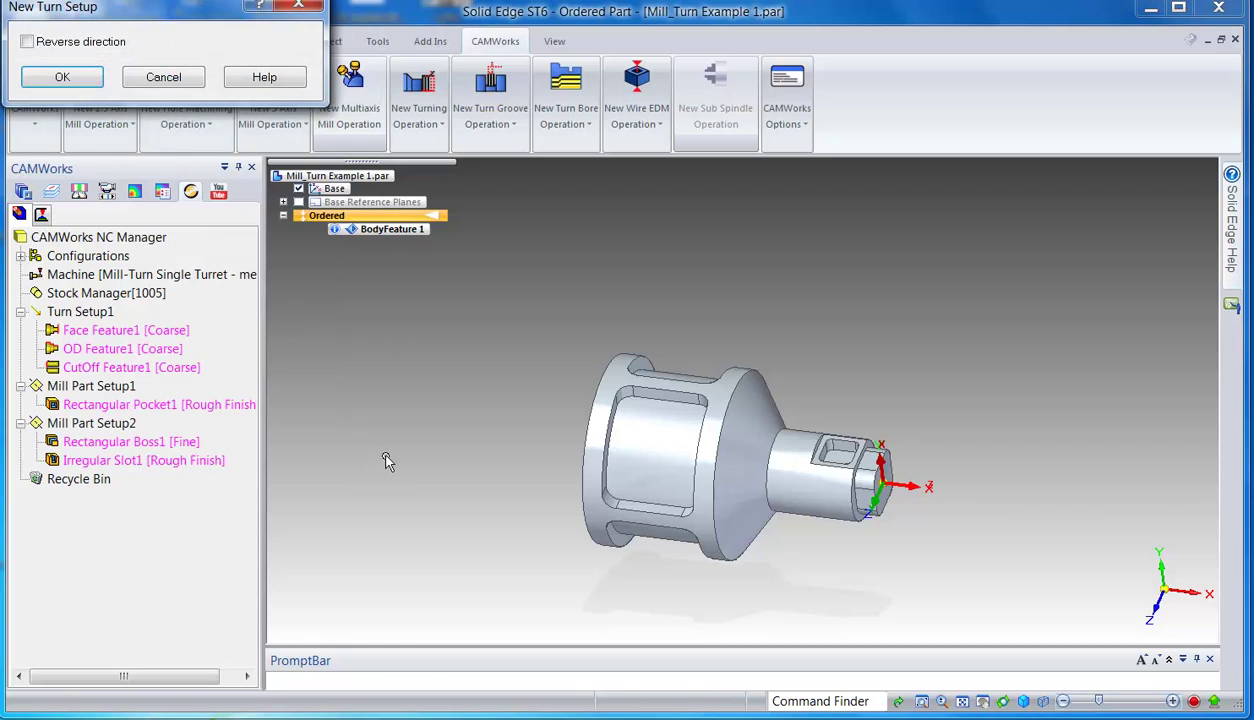
{"action": "left_click", "coordinate": [60, 80]}
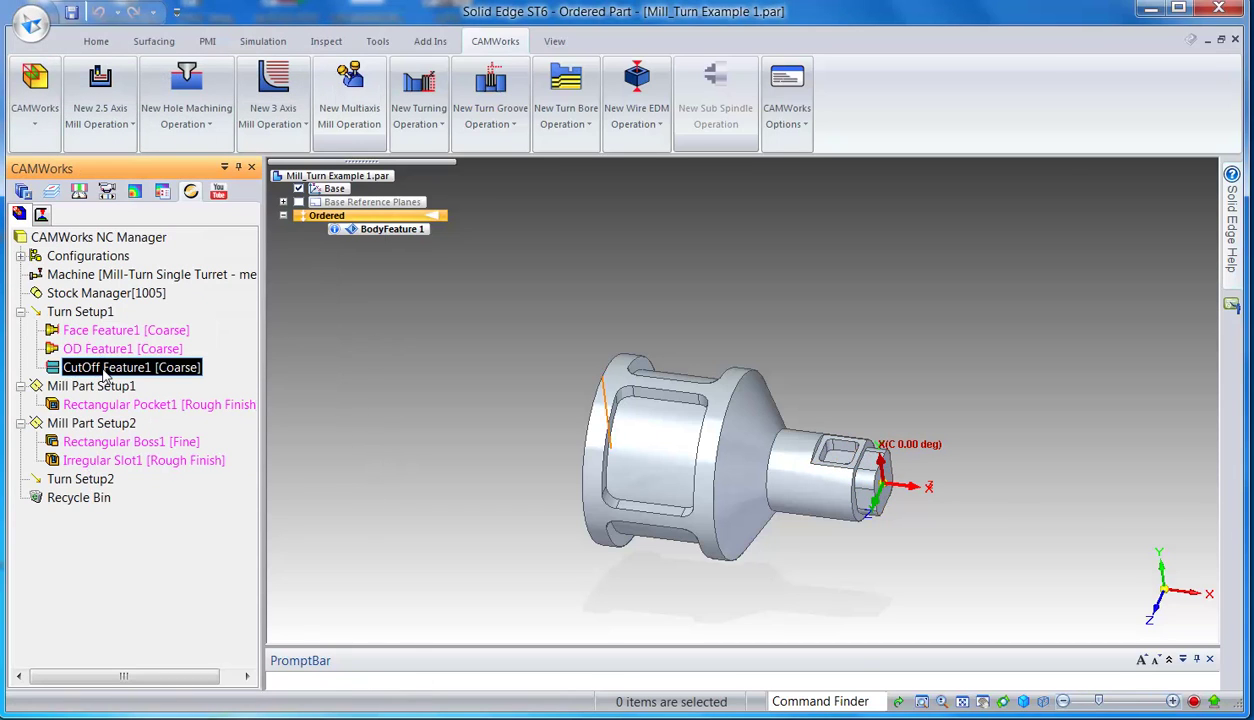
{"action": "left_click_drag", "start_coordinate": [105, 483], "coordinate": [106, 484]}
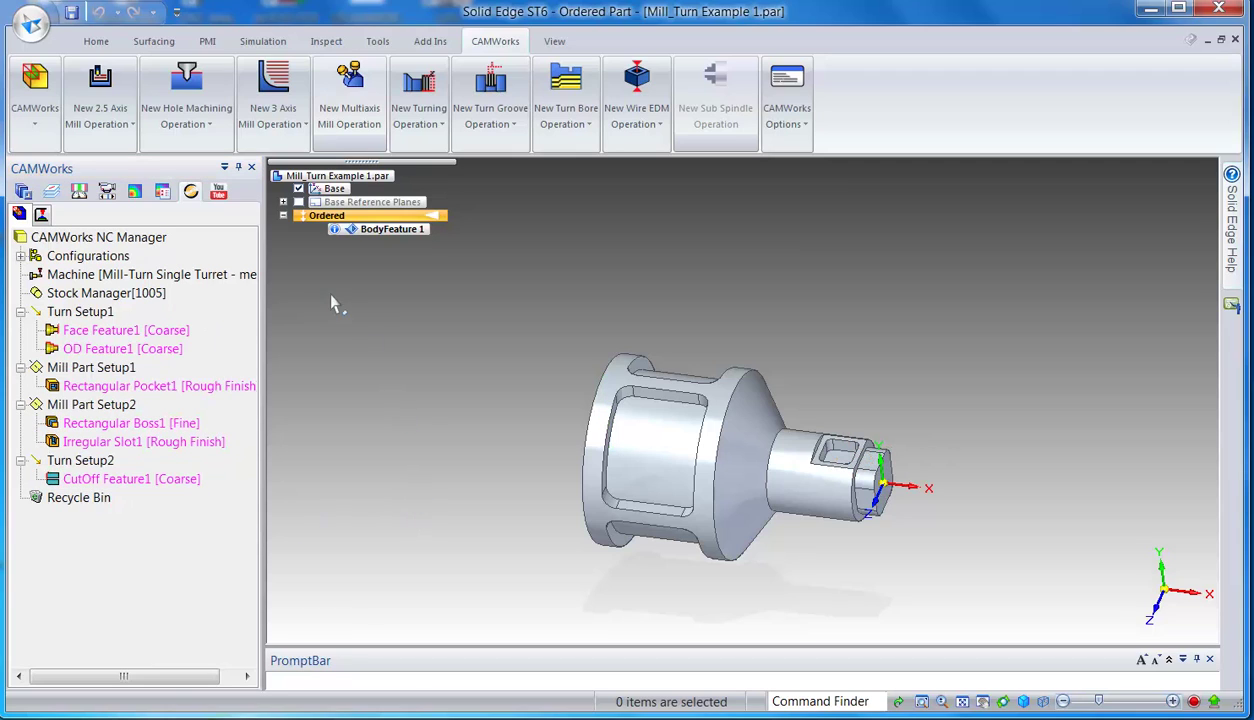
{"action": "left_click", "coordinate": [42, 215]}
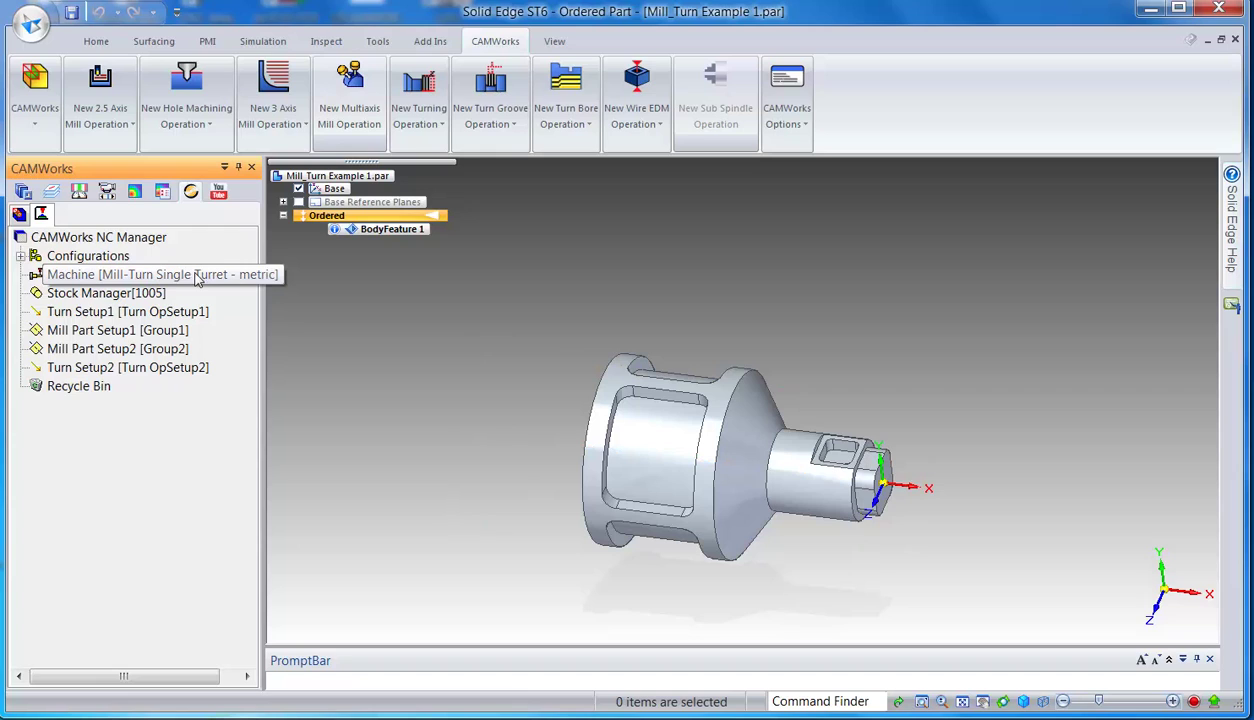
Generate the operation plan for all features, review the Cut Off1 operation, then return to features.
{"action": "left_click", "coordinate": [36, 124]}
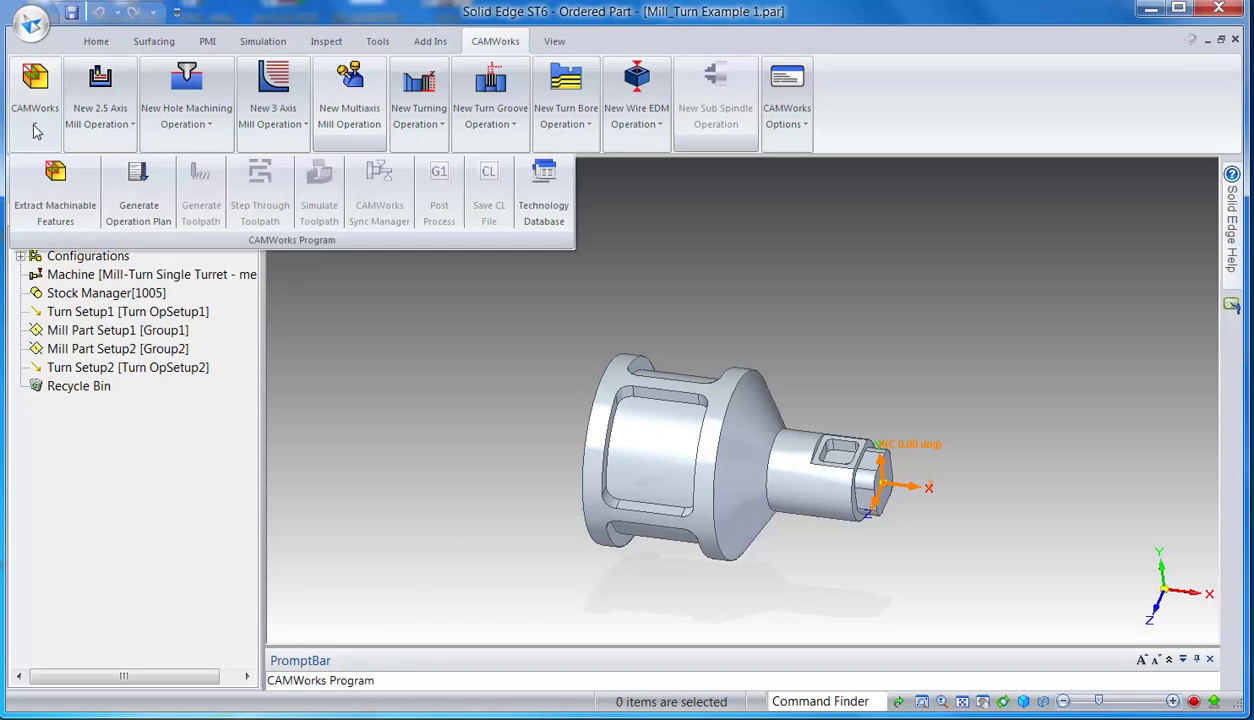
{"action": "left_click", "coordinate": [138, 190]}
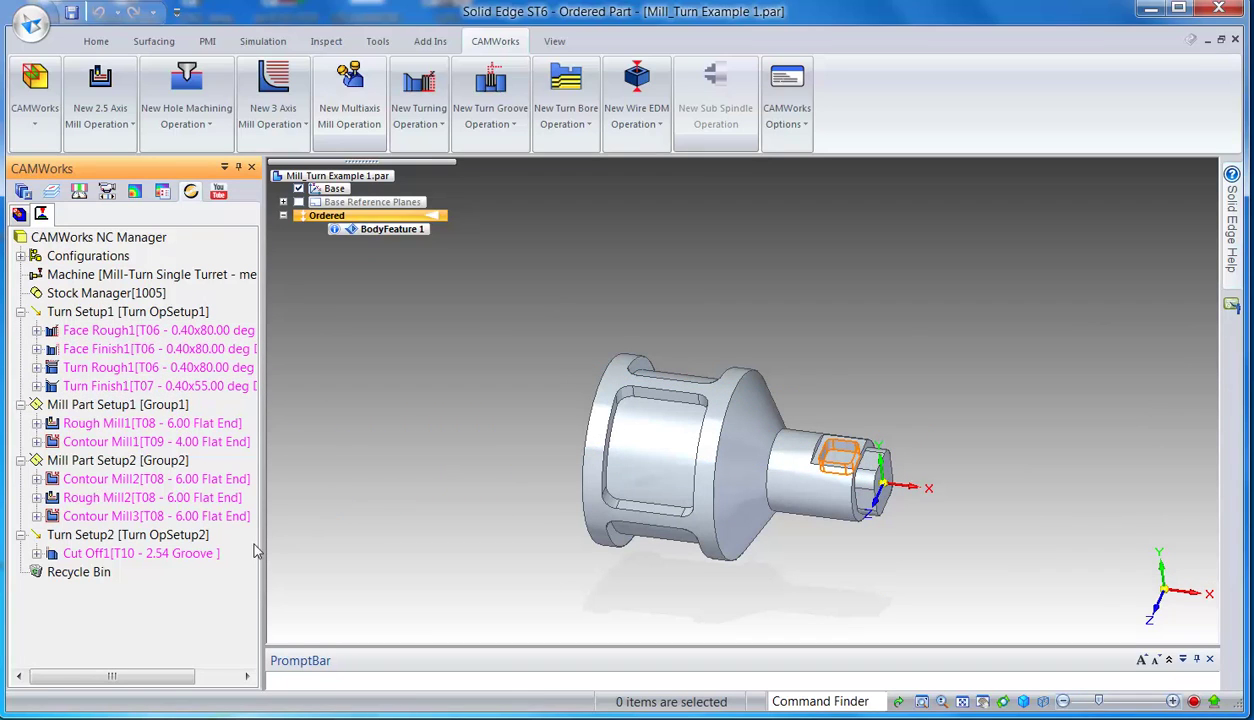
{"action": "left_click", "coordinate": [140, 556]}
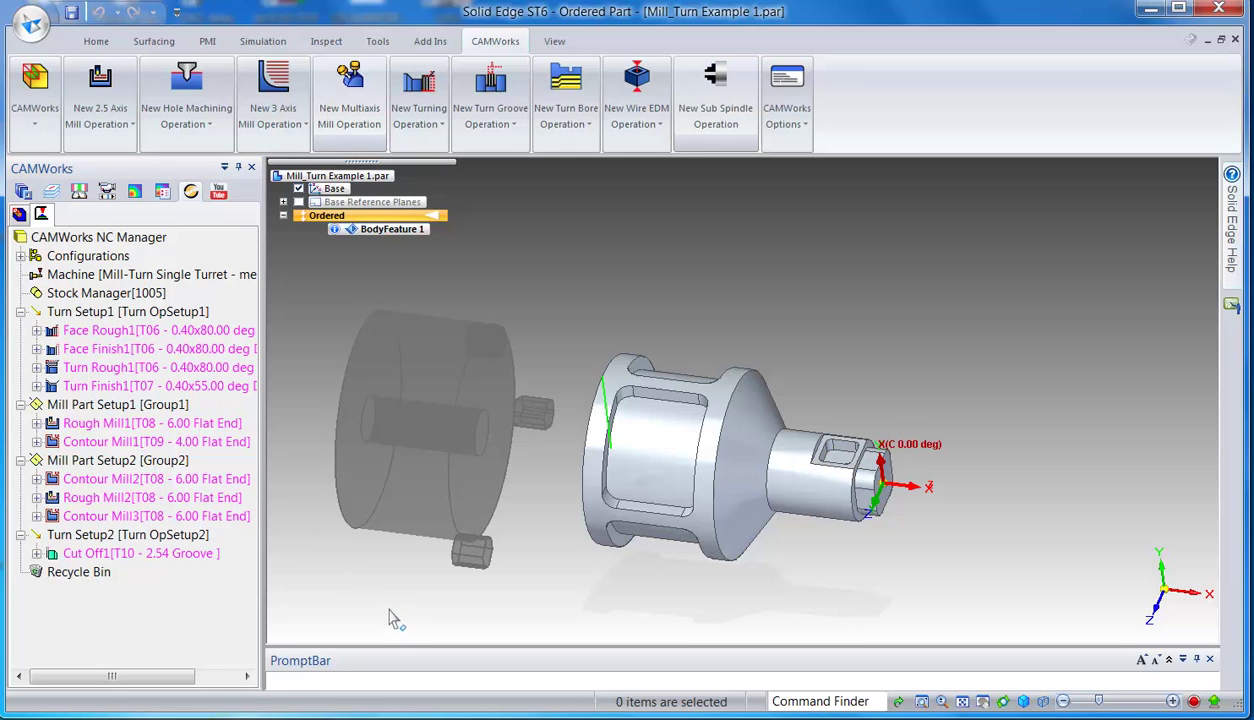
{"action": "scroll", "coordinate": [484, 460], "scroll_direction": "down", "scroll_amount": 2}
{"action": "scroll", "coordinate": [484, 460], "scroll_direction": "up", "scroll_amount": 1}
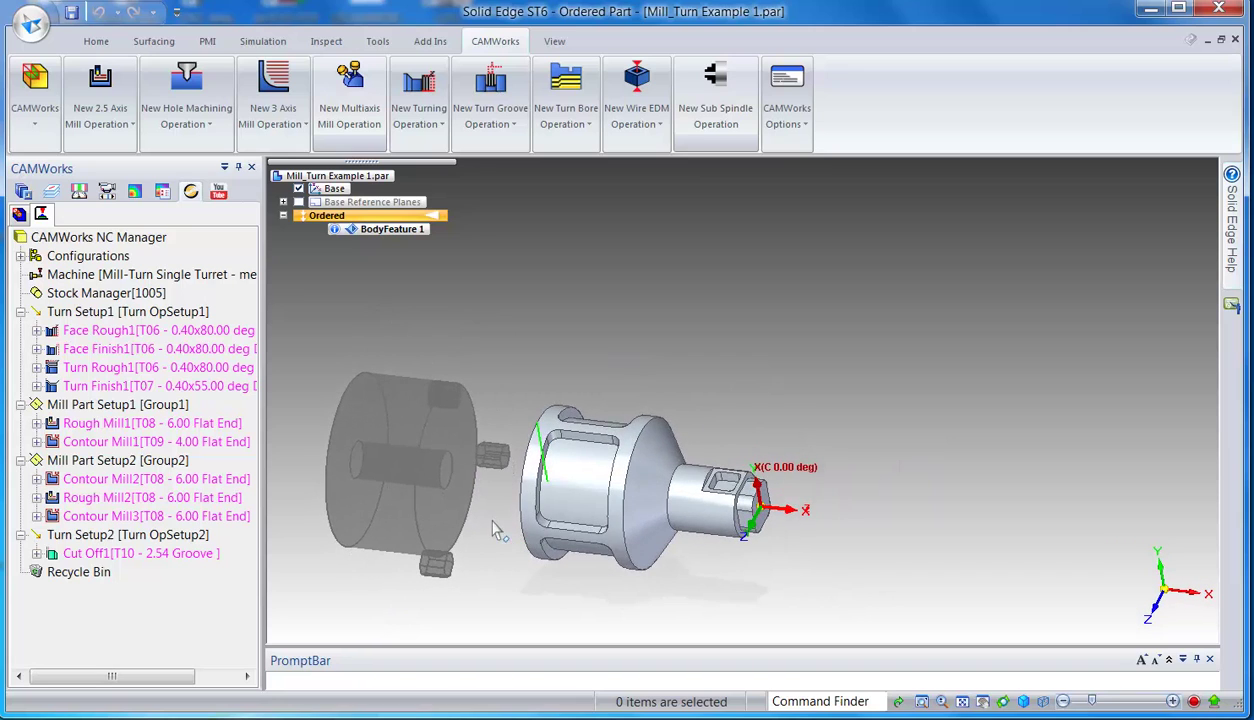
{"action": "scroll", "coordinate": [492, 524], "scroll_direction": "up", "scroll_amount": 2}
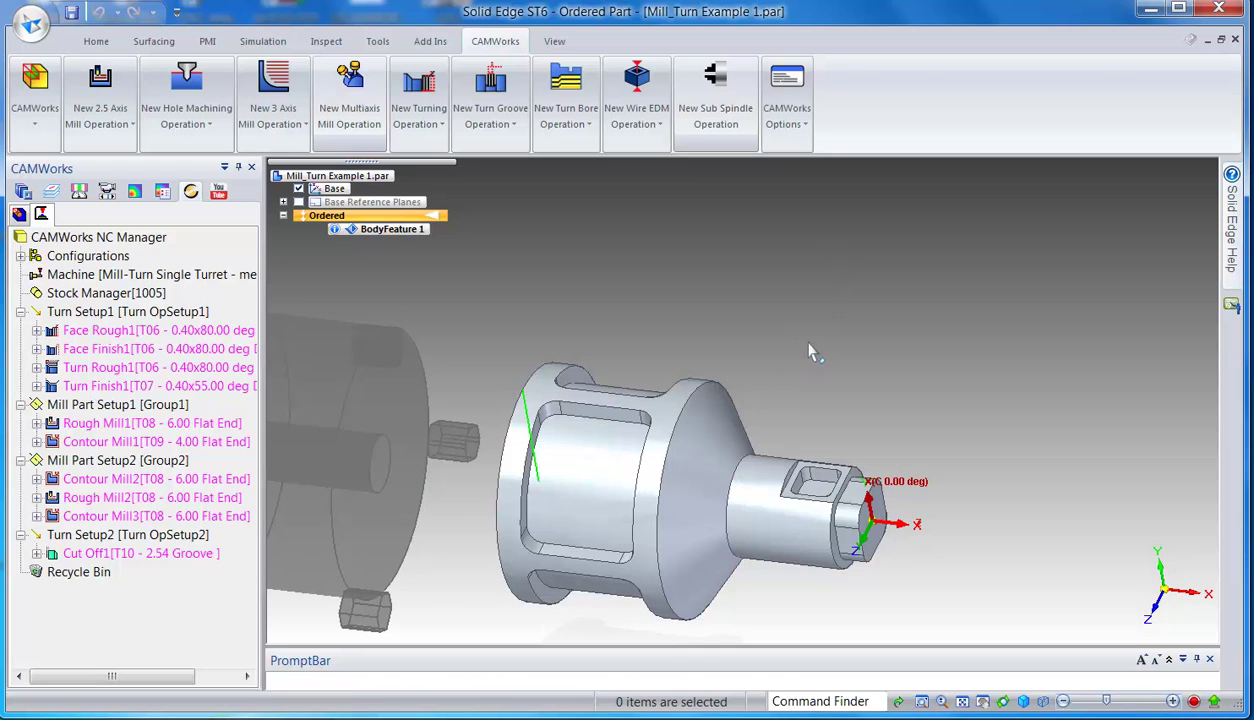
{"action": "middle_click_drag", "start_coordinate": [810, 352], "coordinate": [660, 447]}
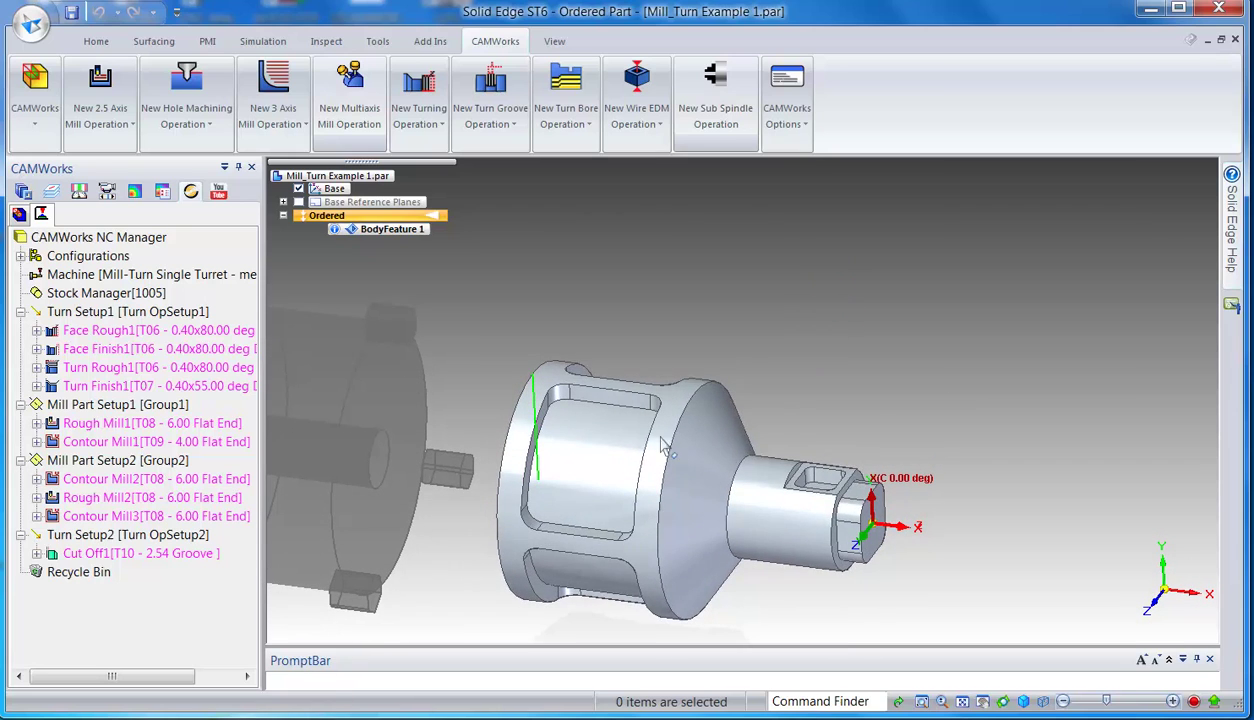
{"action": "left_click", "coordinate": [22, 216]}
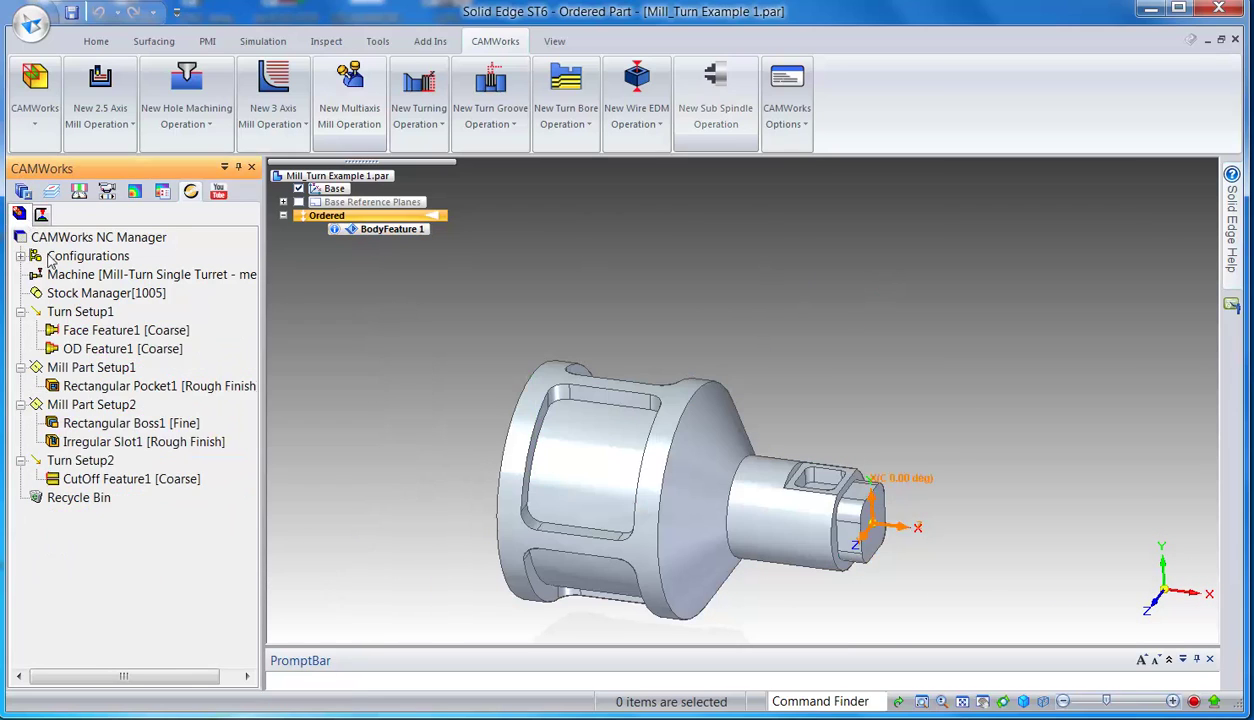
Add Wrapped Pocket1 [Rough Finish] under Mill Part Setup1 from the large window face.
{"action": "left_click", "coordinate": [116, 370]}
{"action": "right_click", "coordinate": [116, 370]}
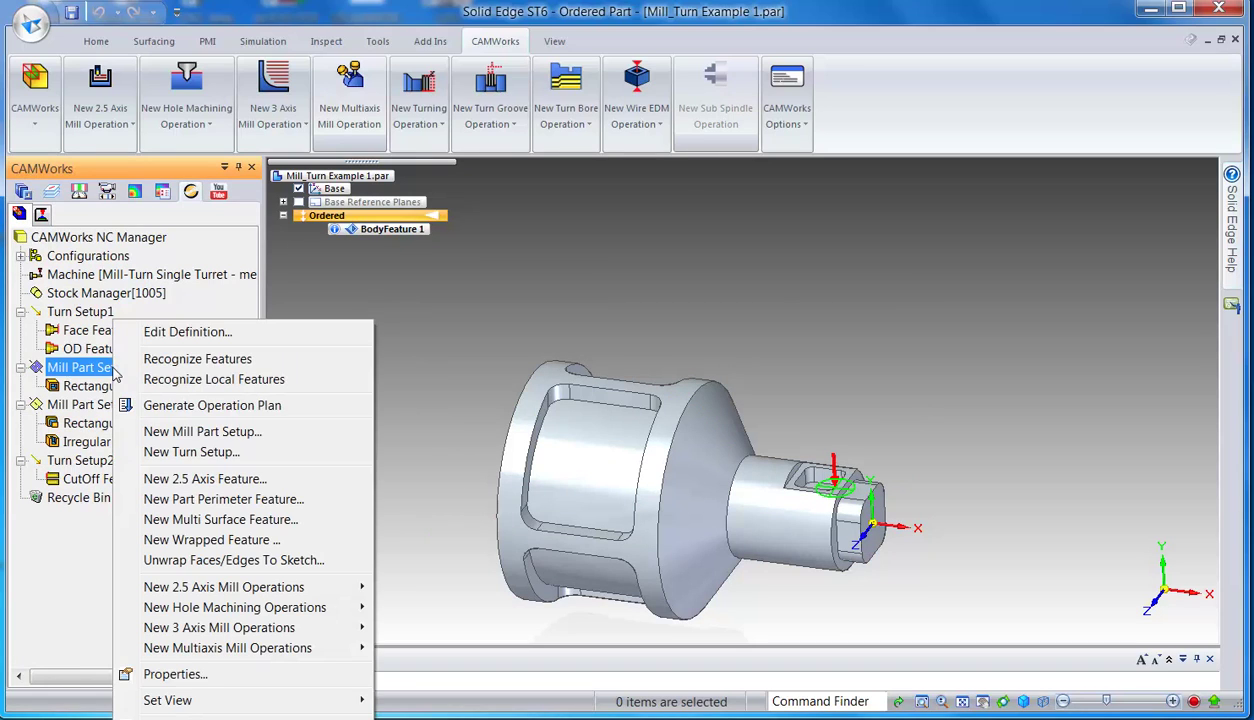
{"action": "left_click", "coordinate": [196, 540]}
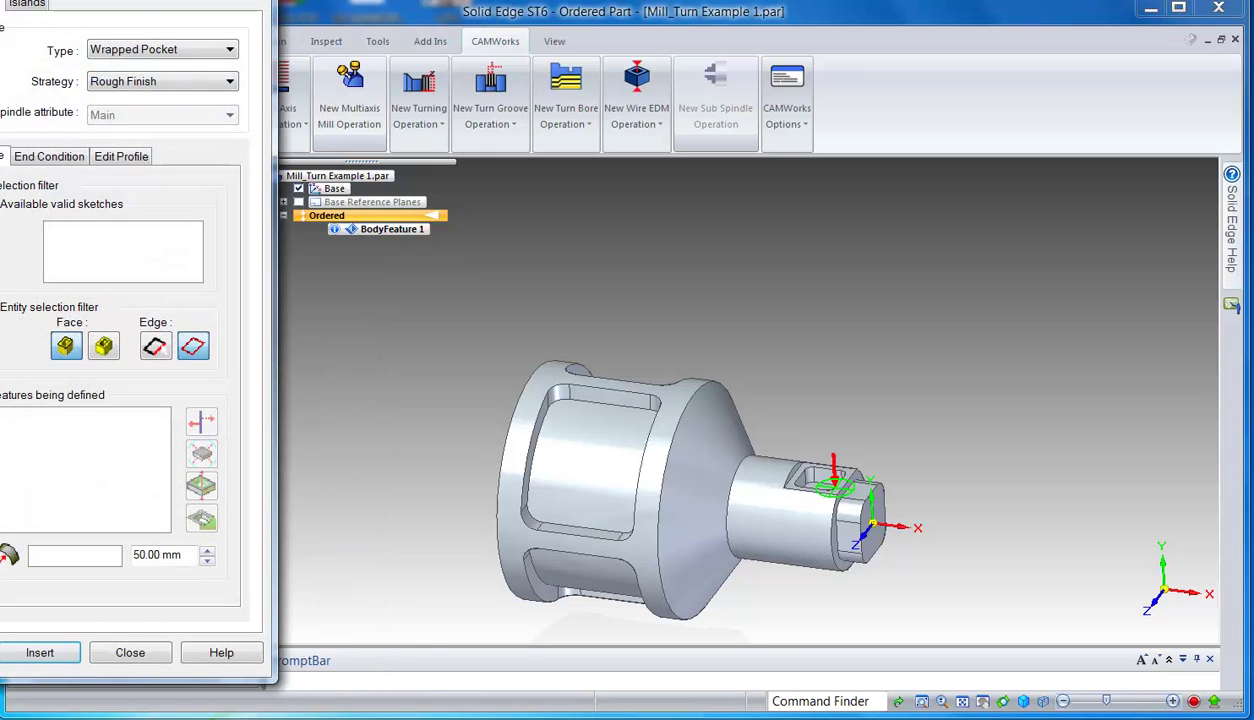
{"action": "left_click", "coordinate": [605, 445]}
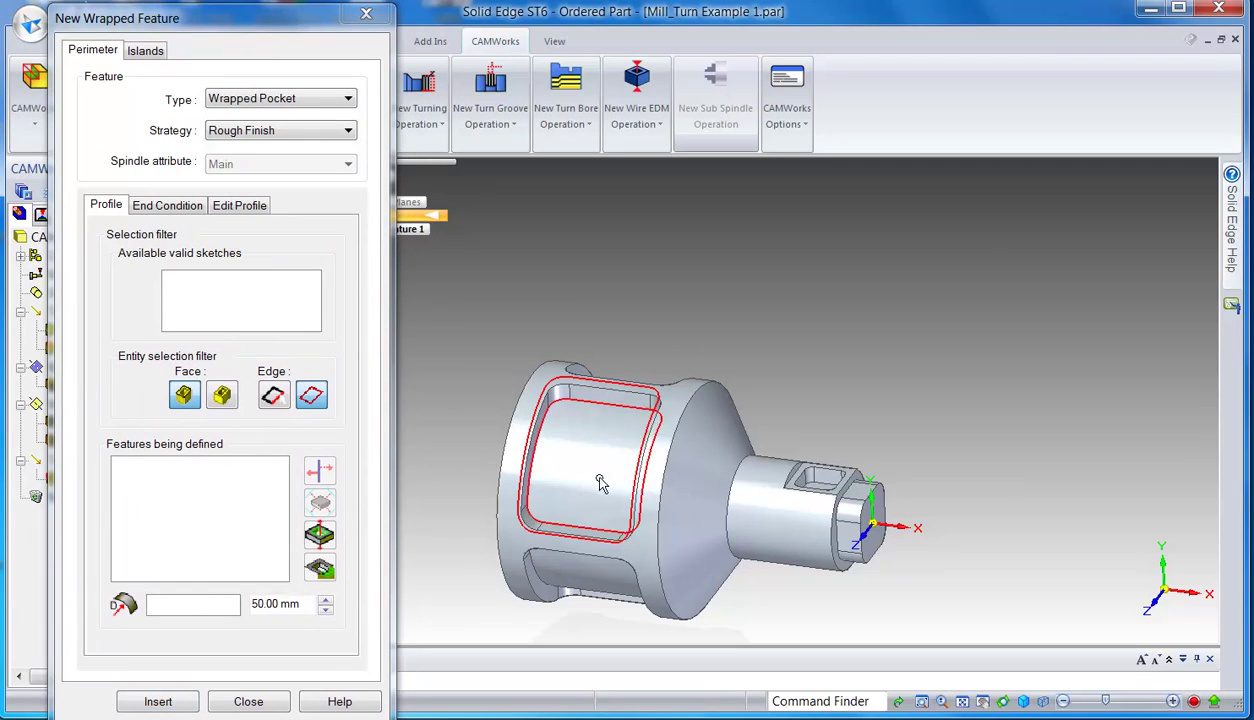
{"action": "left_click", "coordinate": [157, 702]}
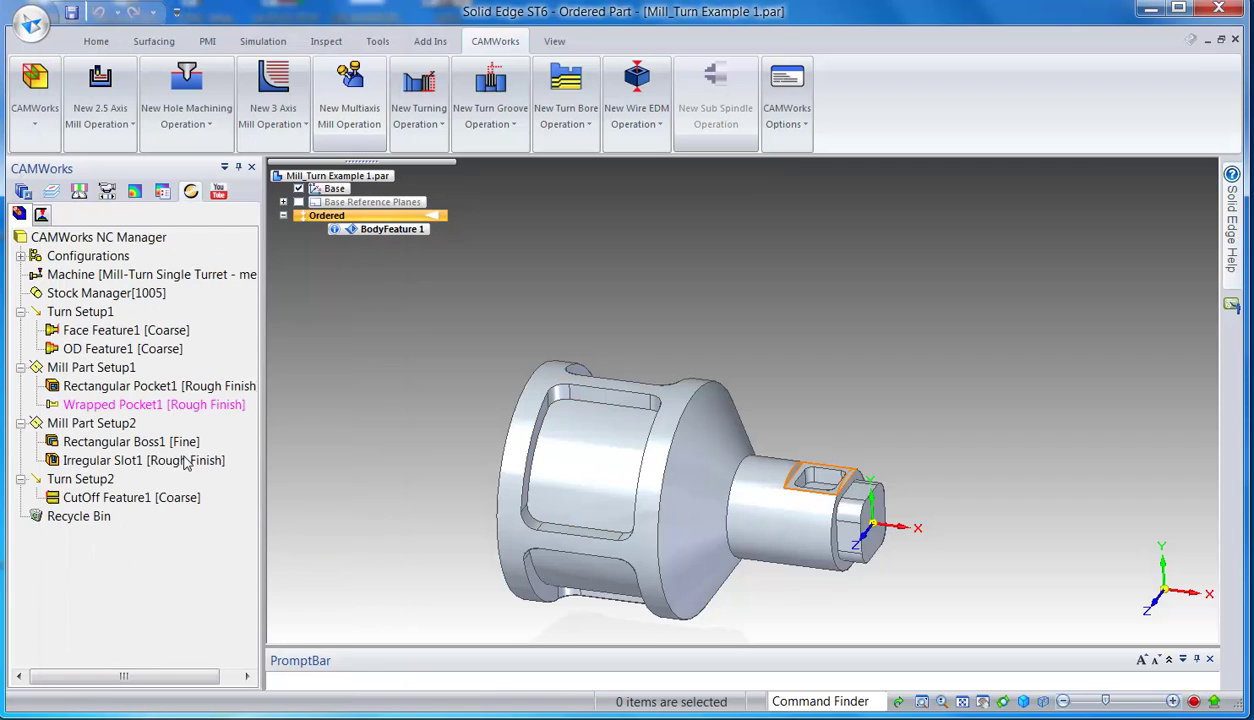
Set up a circular pattern of Wrapped Pocket1 about the front edge: 4 instances over 360 deg.
{"action": "right_click", "coordinate": [176, 406]}
{"action": "mouse_move", "coordinate": [215, 437]}
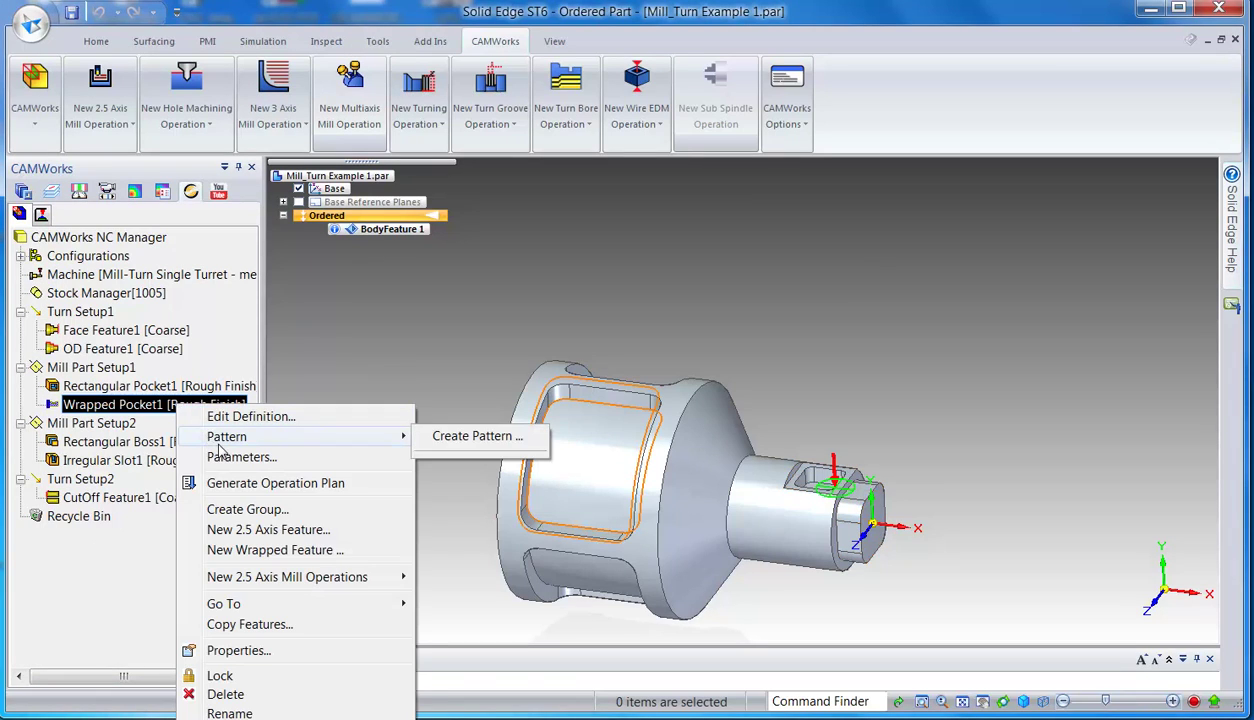
{"action": "left_click", "coordinate": [452, 436]}
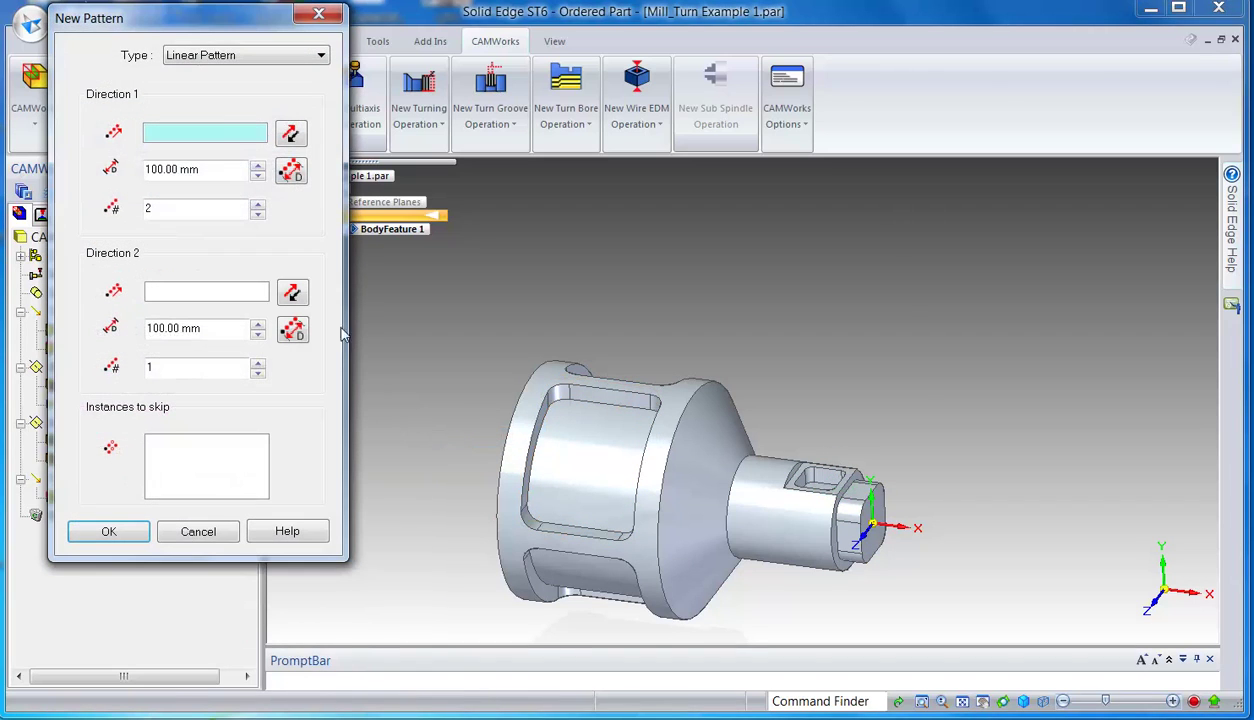
{"action": "left_click", "coordinate": [245, 55]}
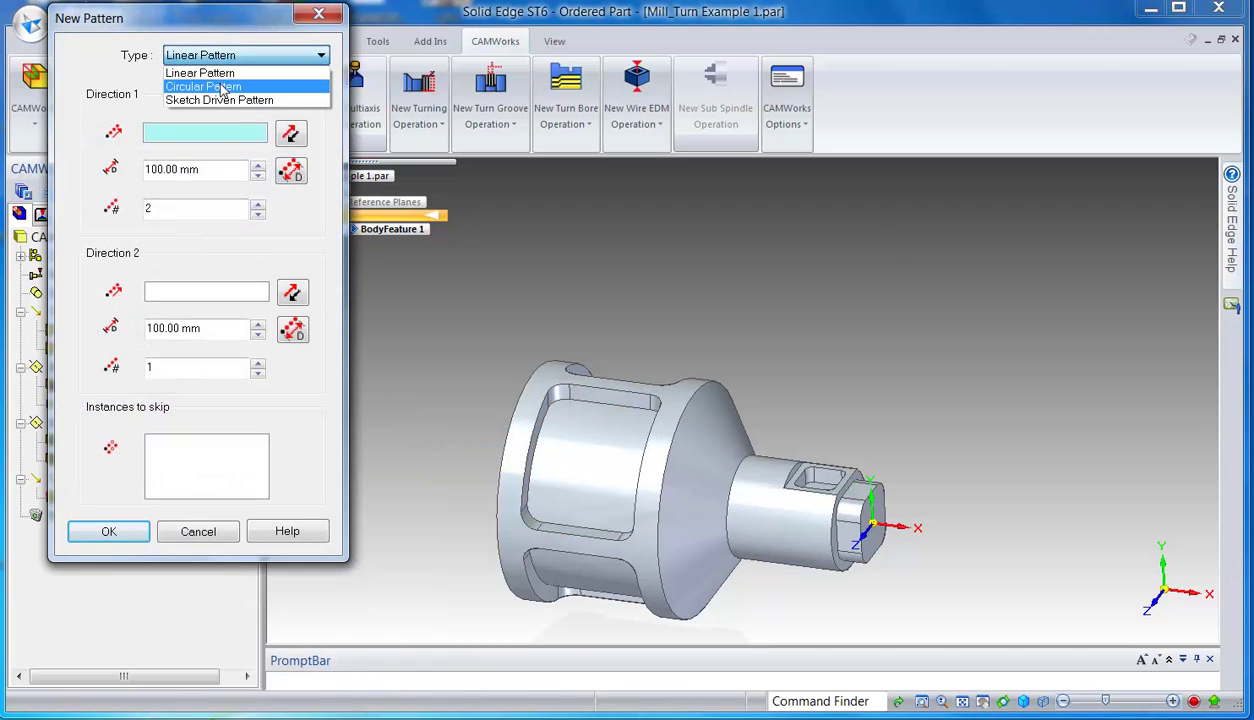
{"action": "left_click", "coordinate": [224, 84]}
{"action": "middle_click_drag", "start_coordinate": [417, 370], "coordinate": [549, 414]}
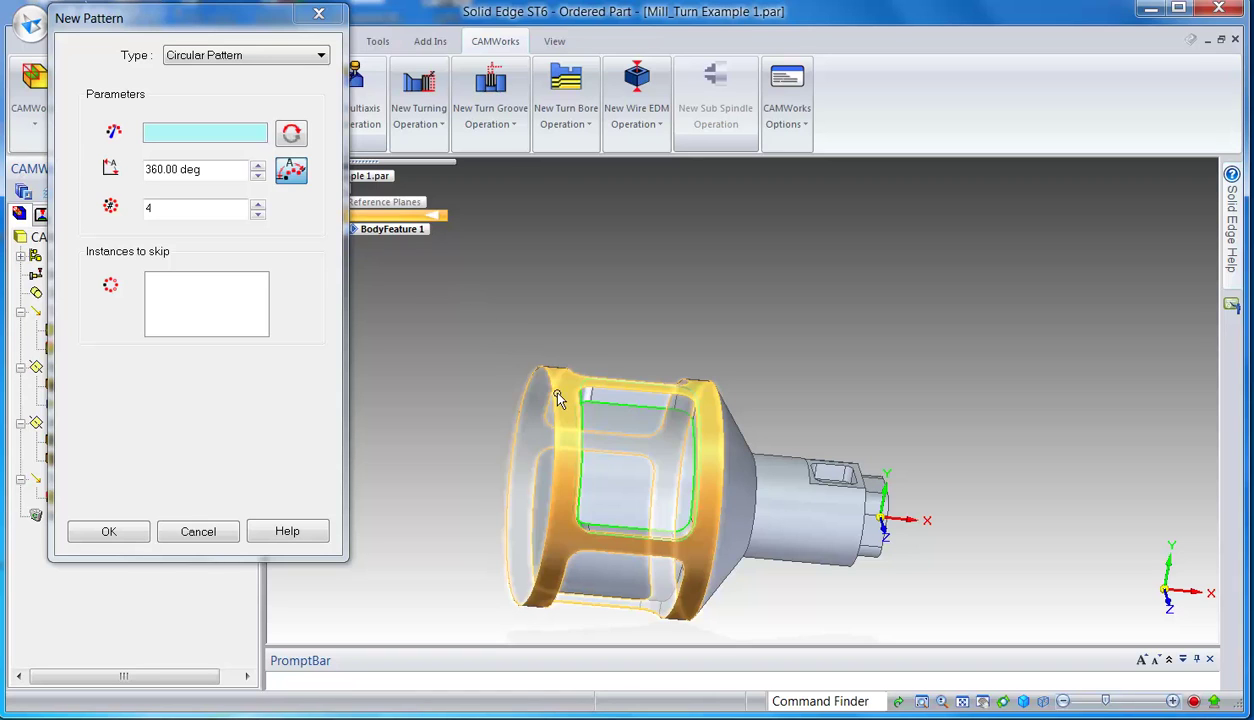
{"action": "left_click", "coordinate": [557, 393]}
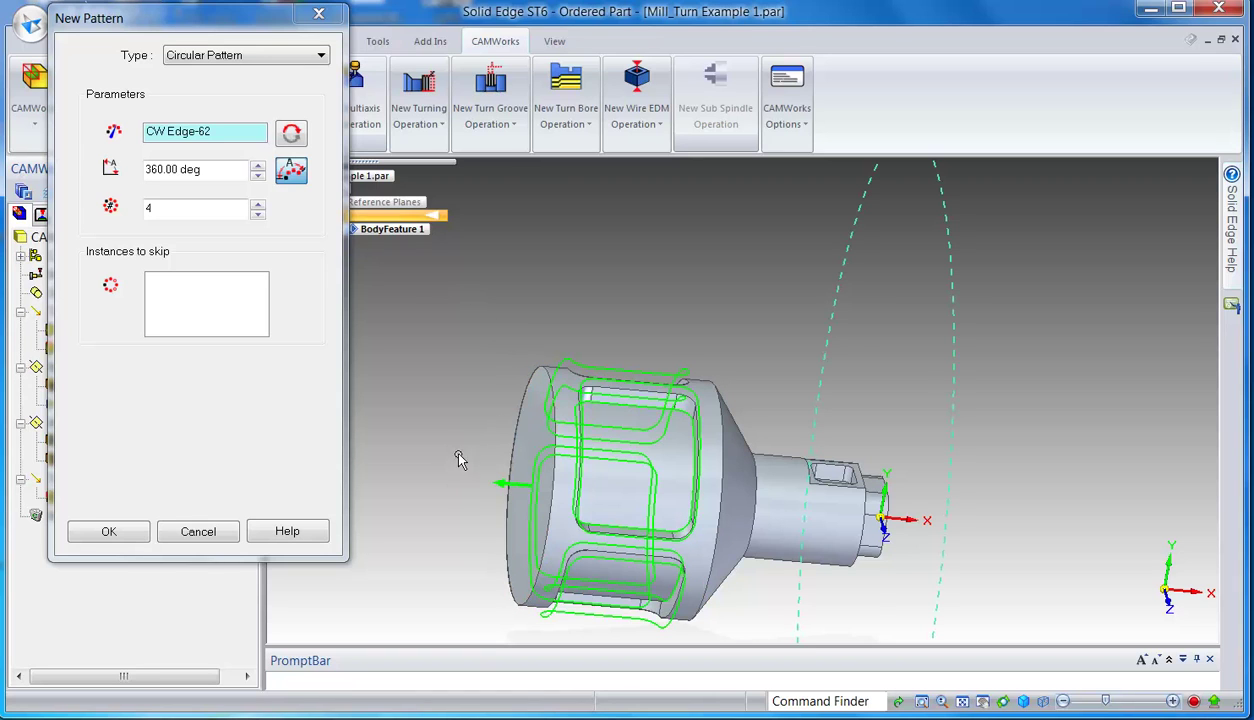
{"action": "middle_click_drag", "start_coordinate": [459, 452], "coordinate": [300, 395]}
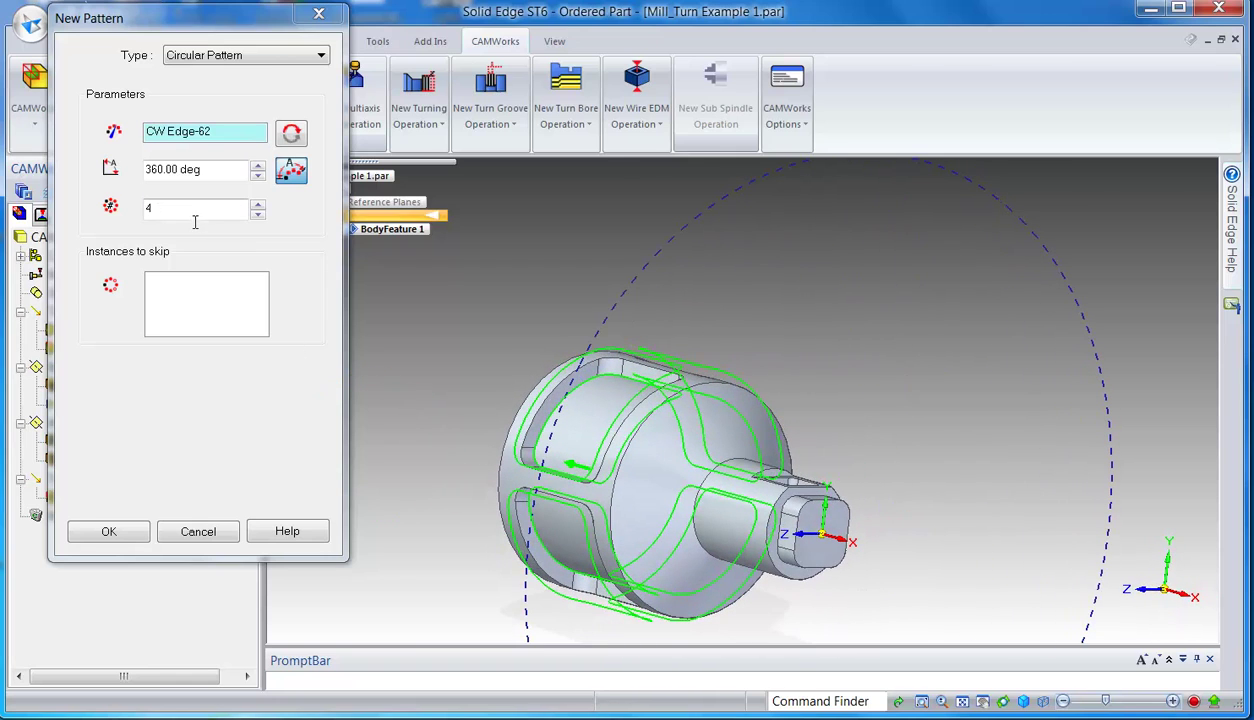
Confirm the pattern and generate Rough Mill3 and Contour Mill4 operations for Pattern1-Wrapped Pocket1.
{"action": "left_click", "coordinate": [116, 537]}
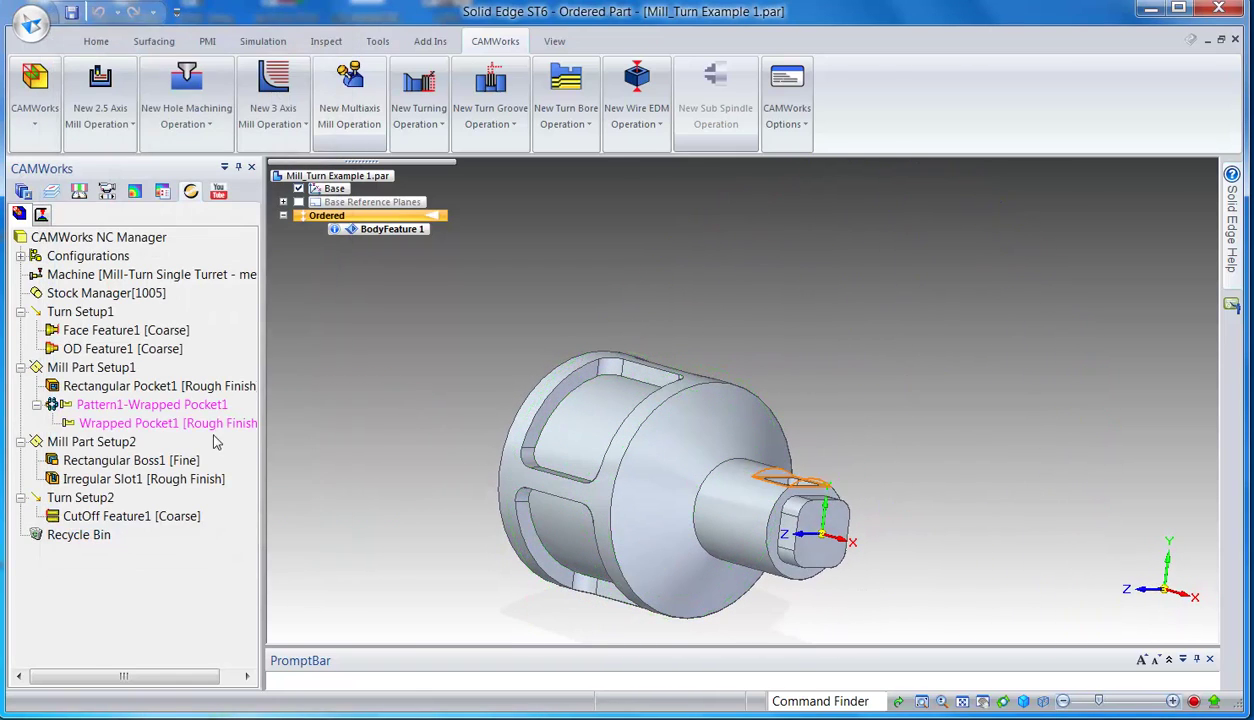
{"action": "right_click", "coordinate": [190, 413]}
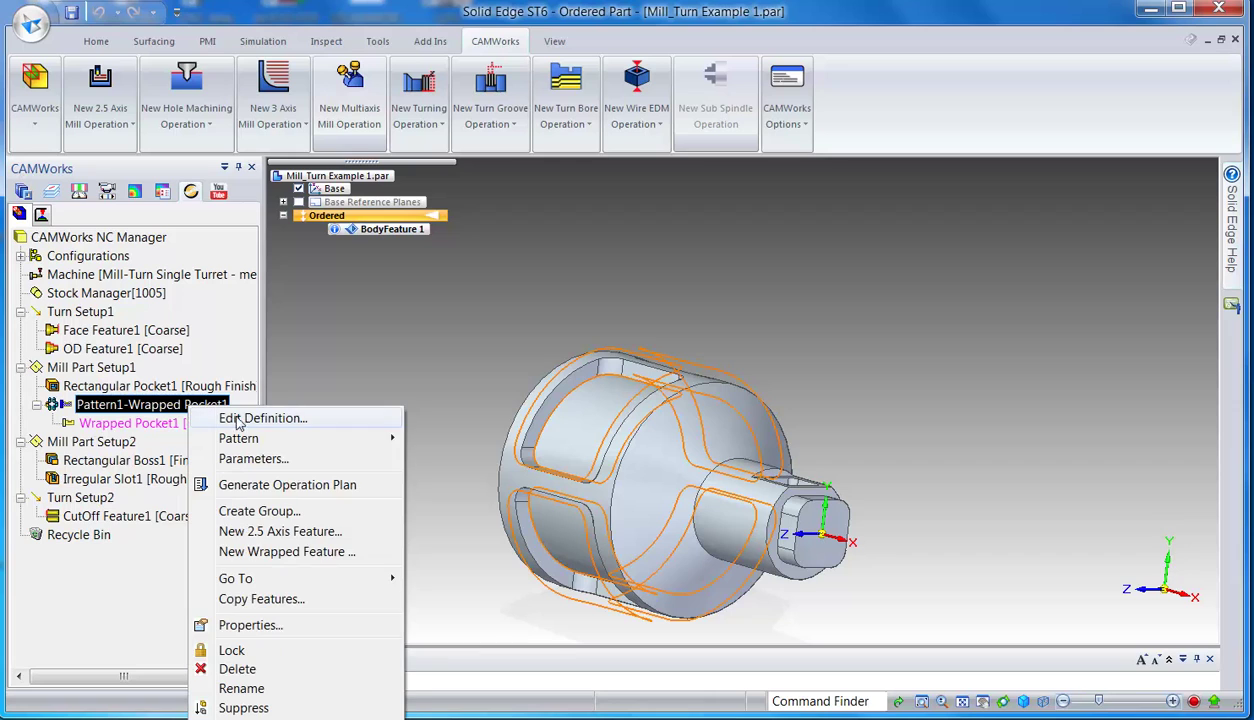
{"action": "left_click", "coordinate": [272, 481]}
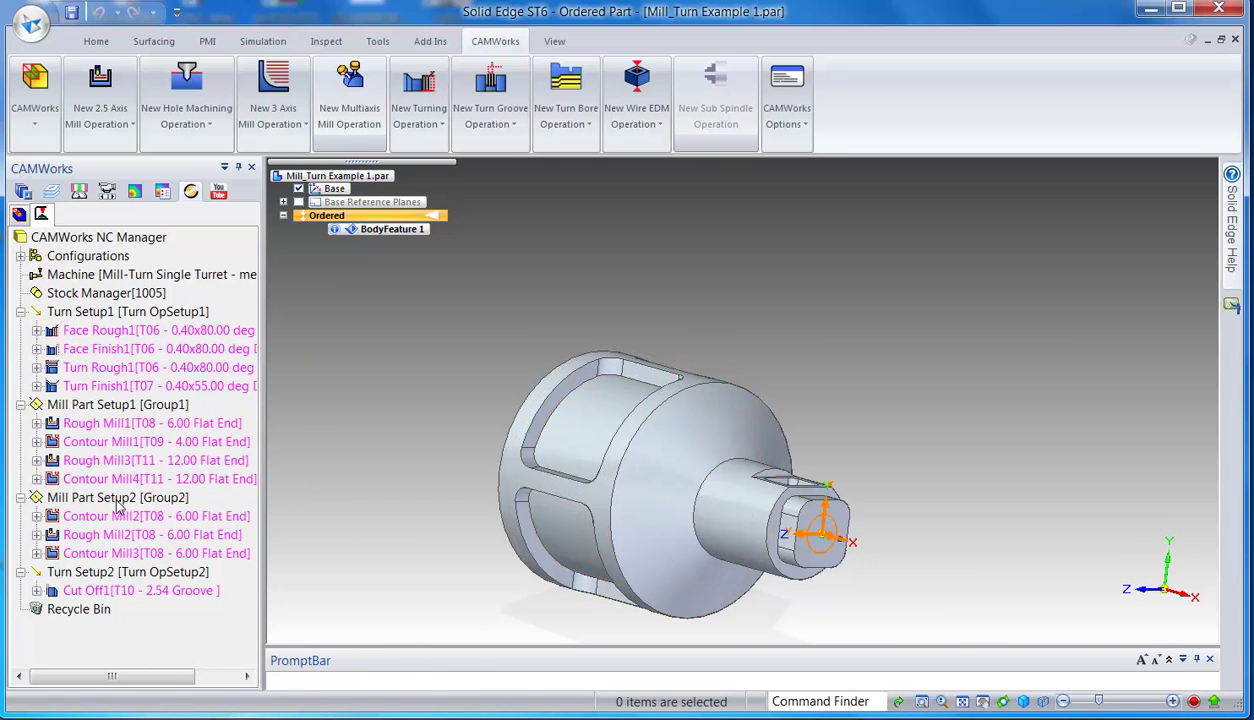
{"action": "scroll", "coordinate": [405, 470], "scroll_direction": "down", "scroll_amount": 3}
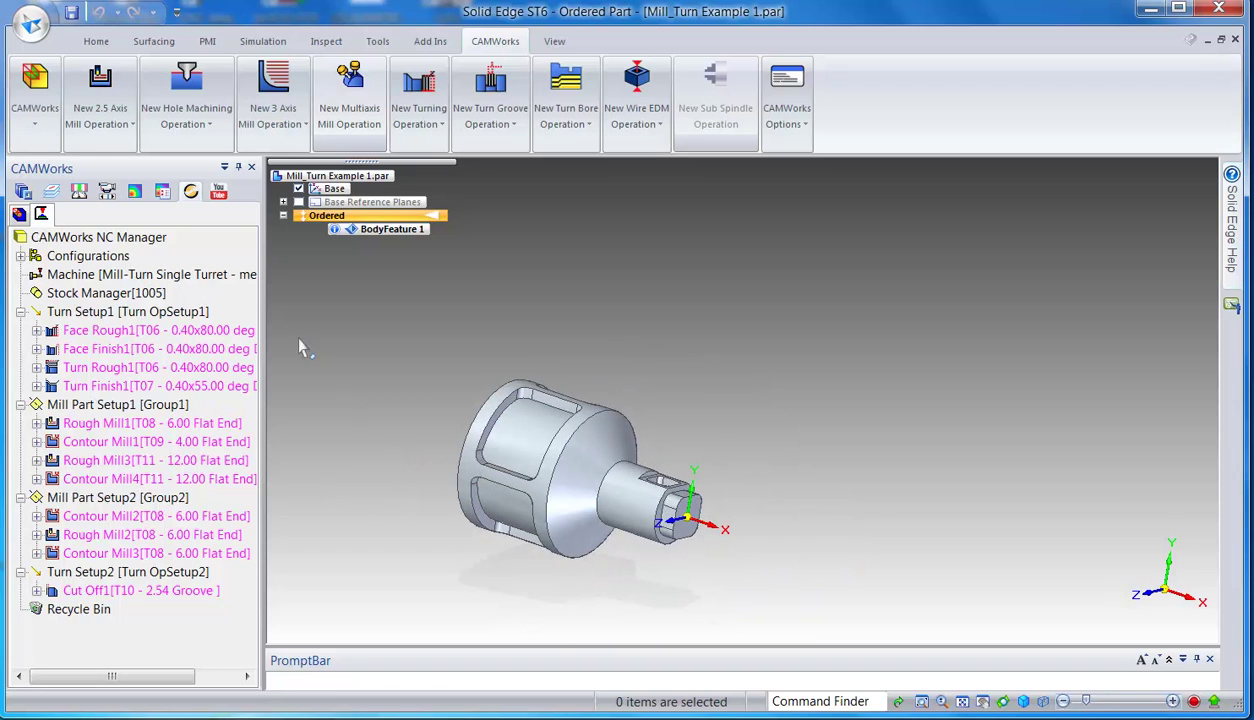
Generate toolpaths for all operations.
{"action": "left_click", "coordinate": [37, 135]}
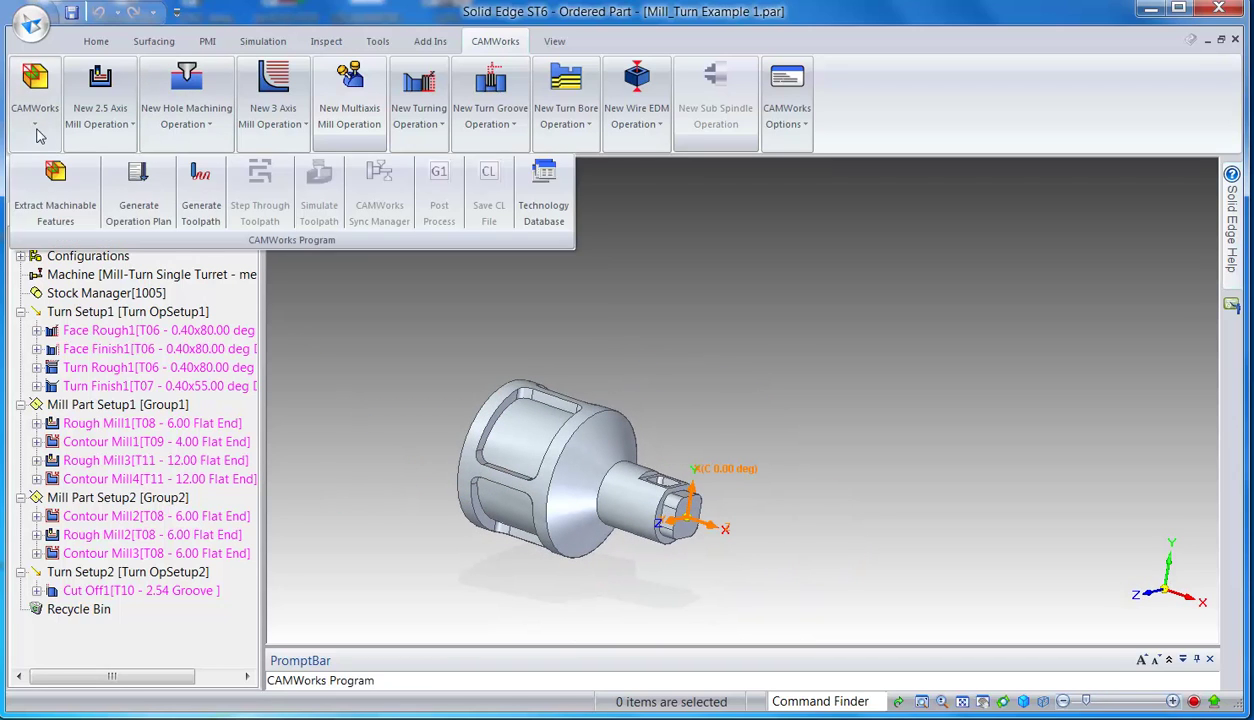
{"action": "left_click", "coordinate": [201, 190]}
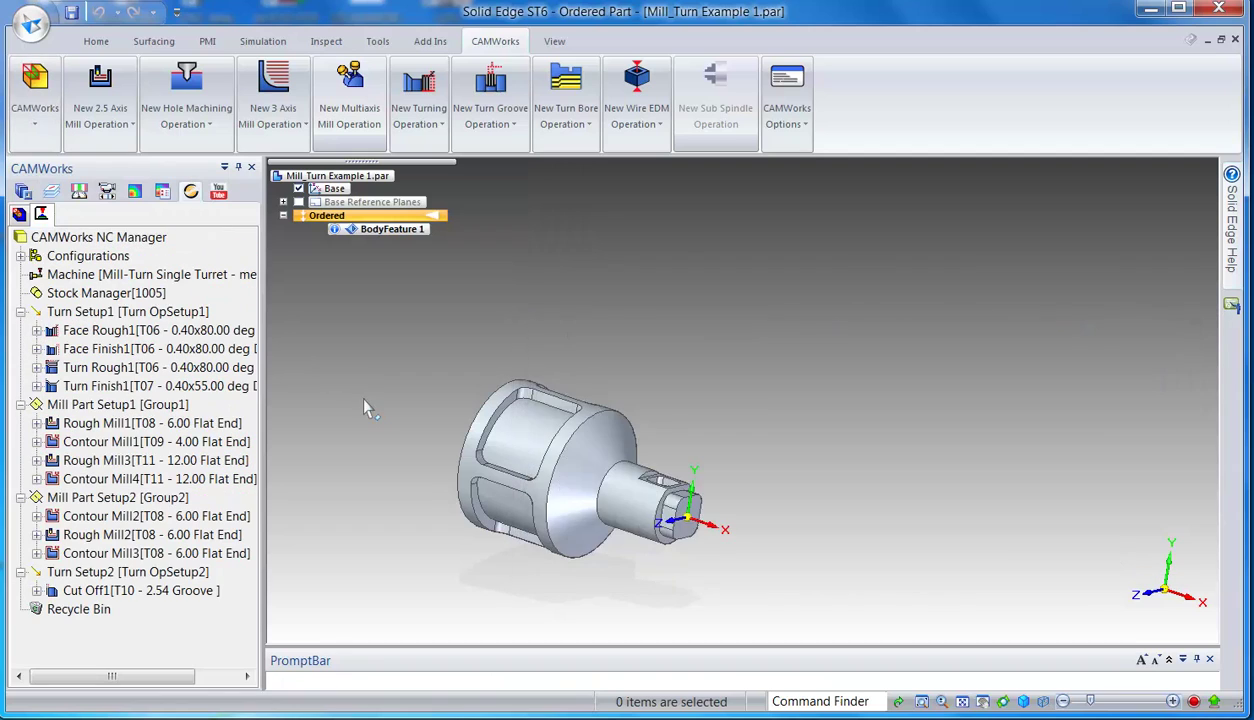
{"action": "scroll", "coordinate": [366, 408], "scroll_direction": "down", "scroll_amount": 3}
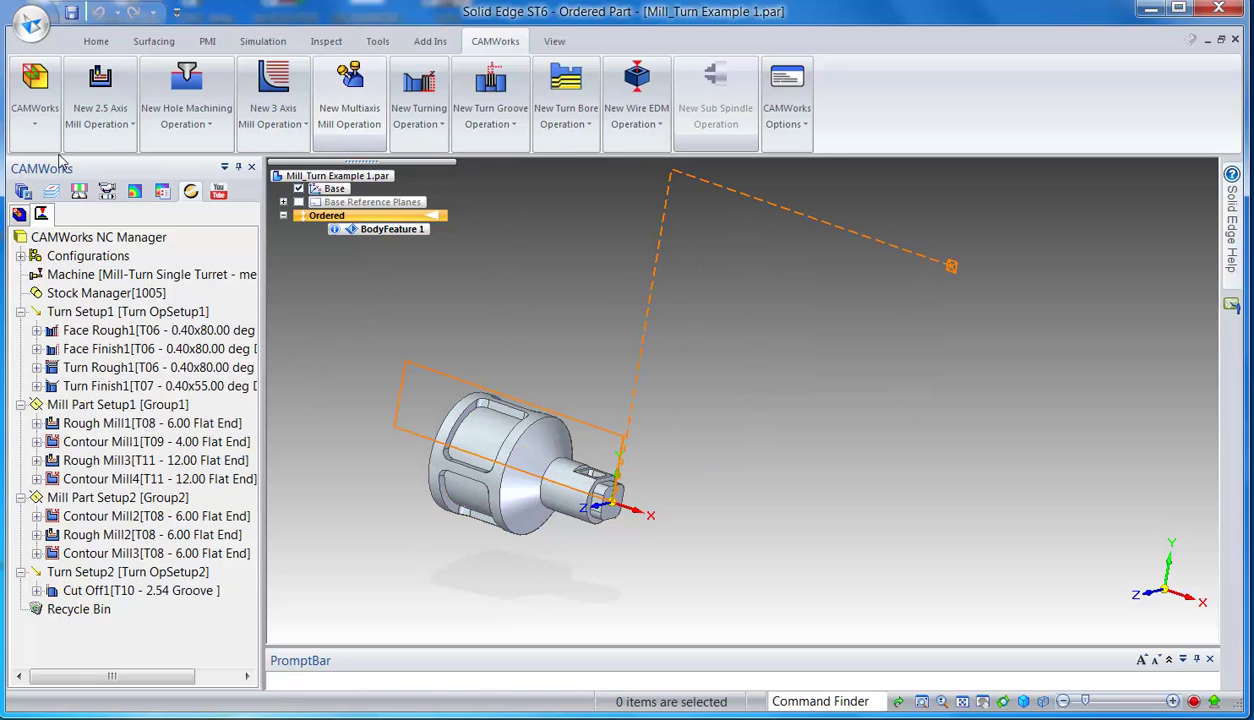
Run the toolpath simulation of the whole part, then close it.
{"action": "left_click", "coordinate": [35, 100]}
{"action": "left_click", "coordinate": [420, 178]}
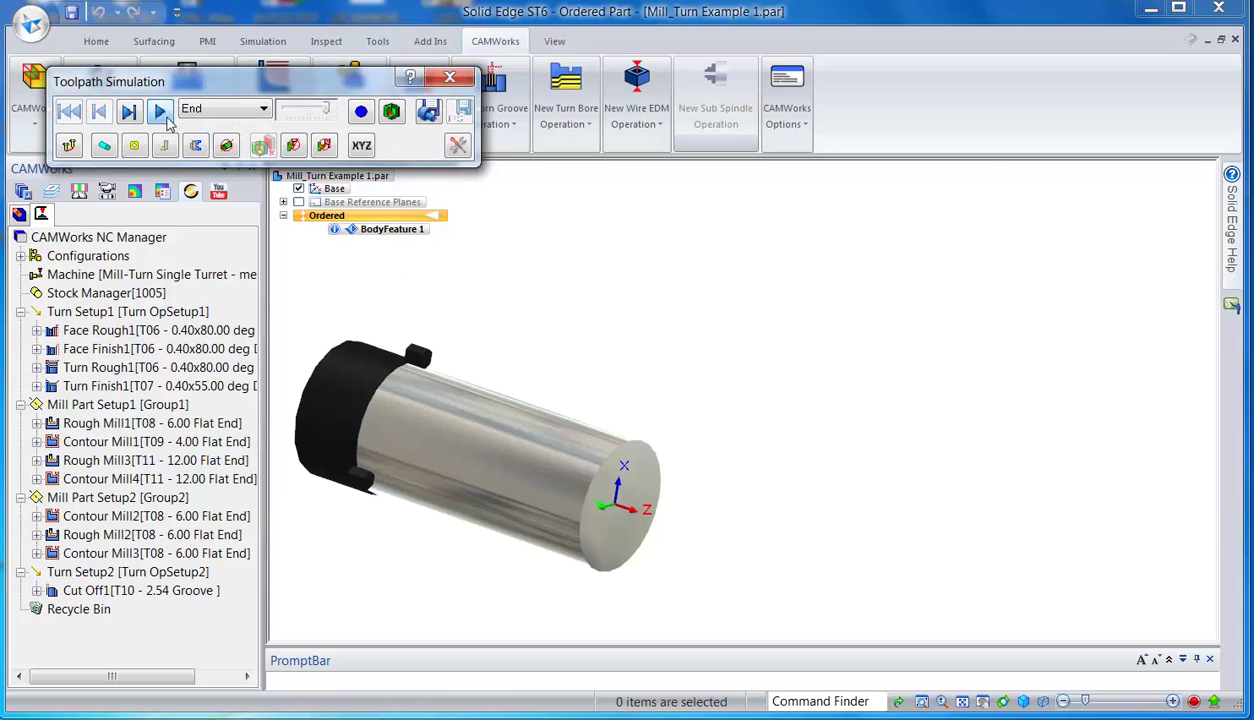
{"action": "left_click", "coordinate": [162, 112]}
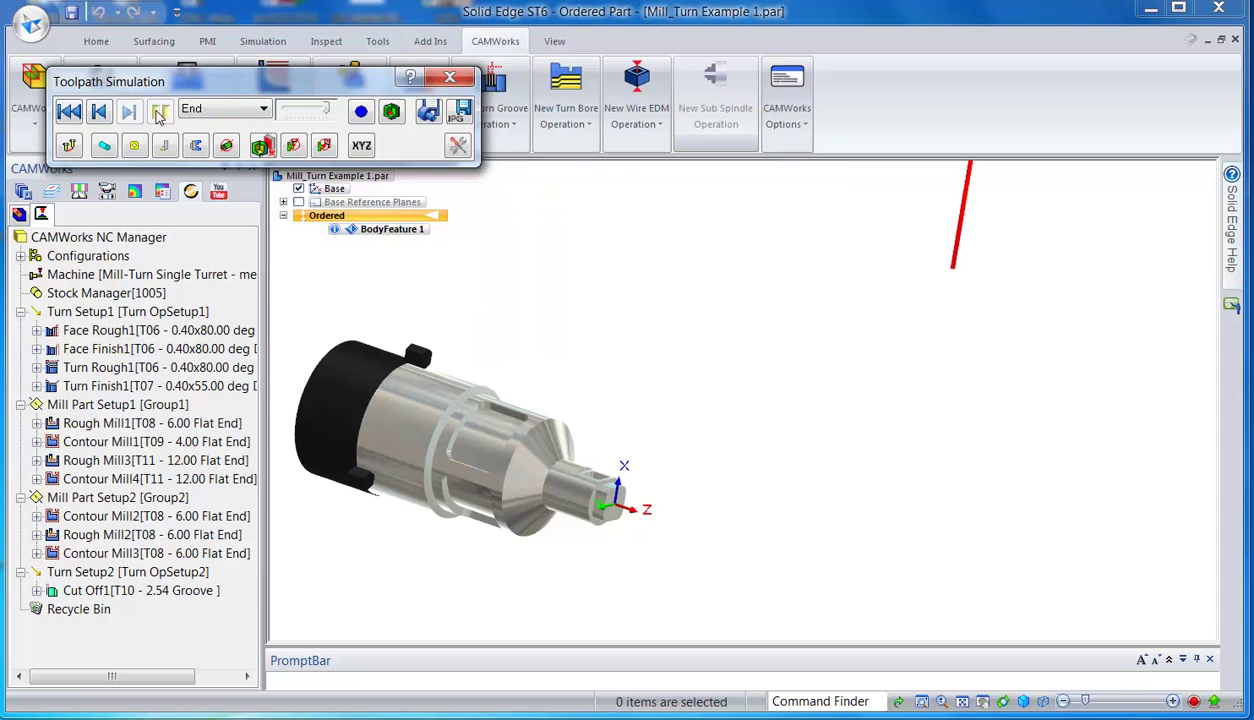
{"action": "left_click", "coordinate": [449, 78]}
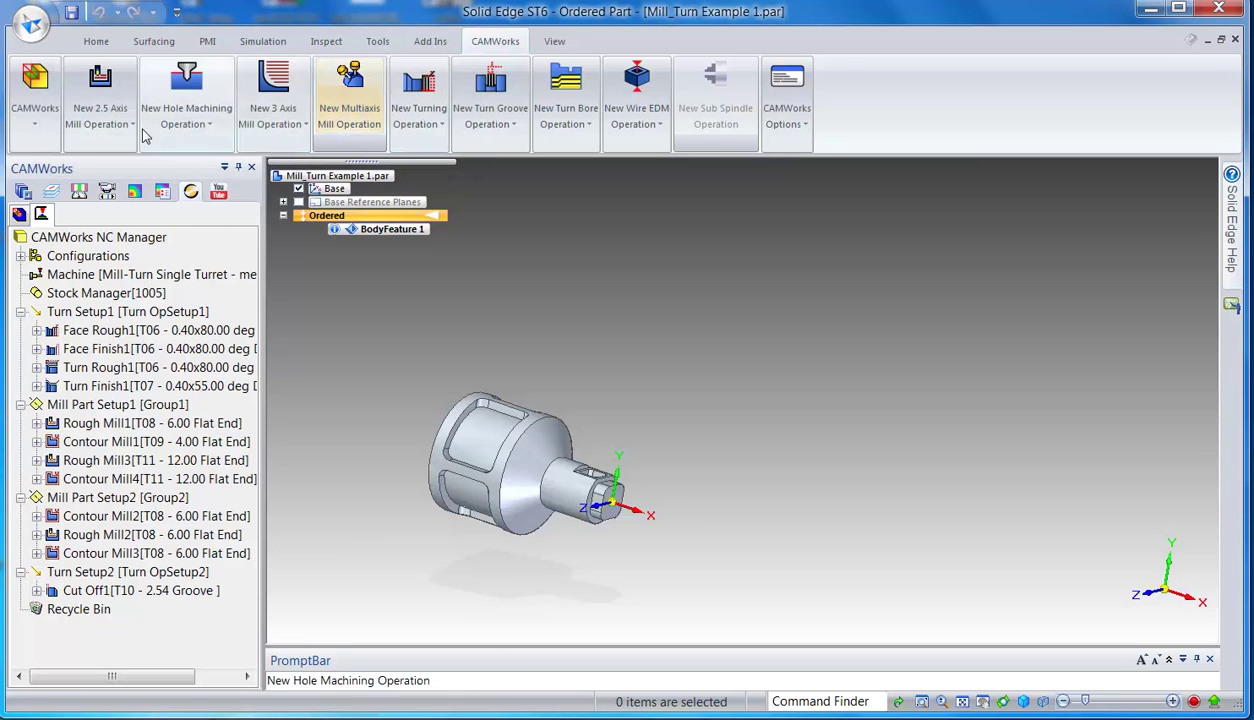
Post-process the part with the GENERIC FANUC controller to Mill_Turn Example 1.txt.
{"action": "left_click", "coordinate": [41, 134]}
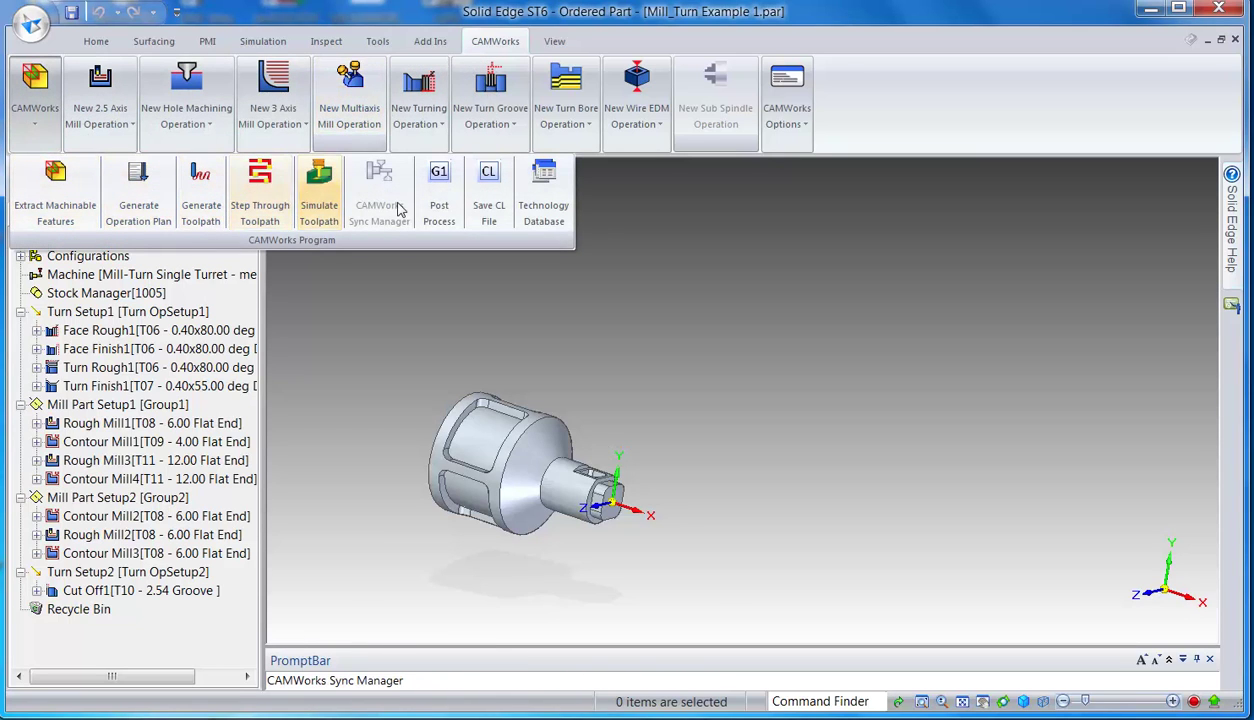
{"action": "left_click", "coordinate": [512, 280]}
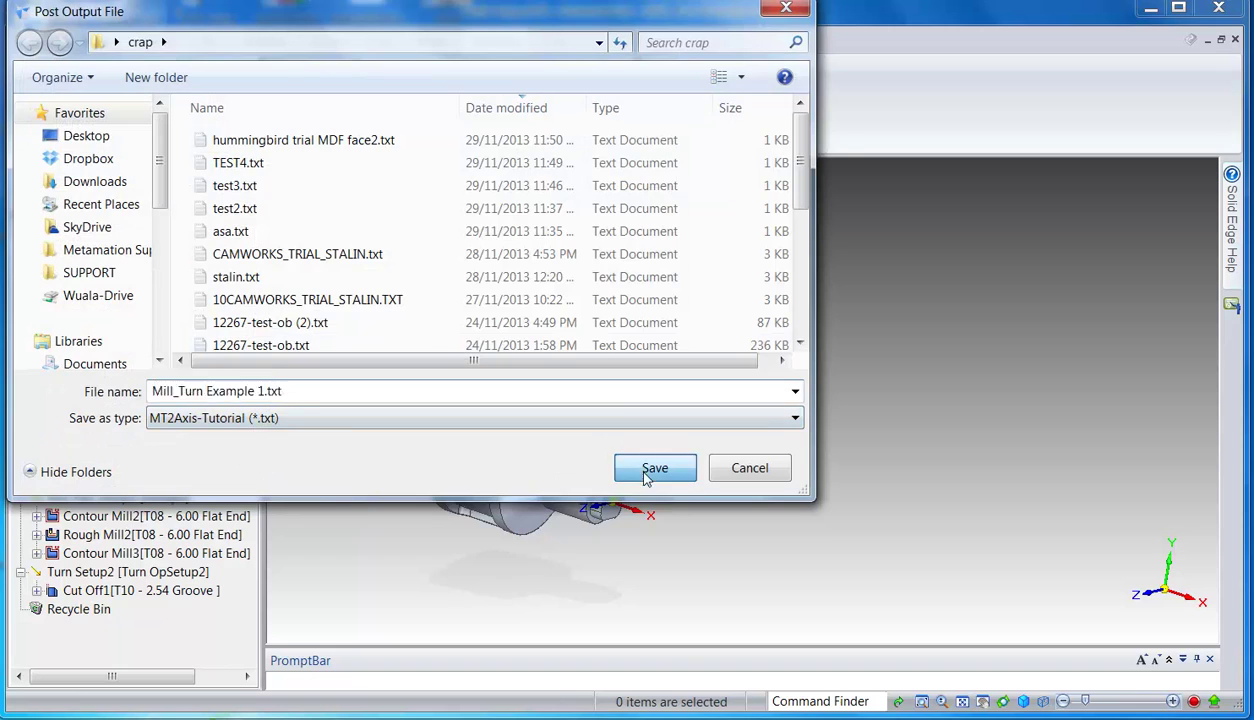
{"action": "left_click", "coordinate": [648, 462]}
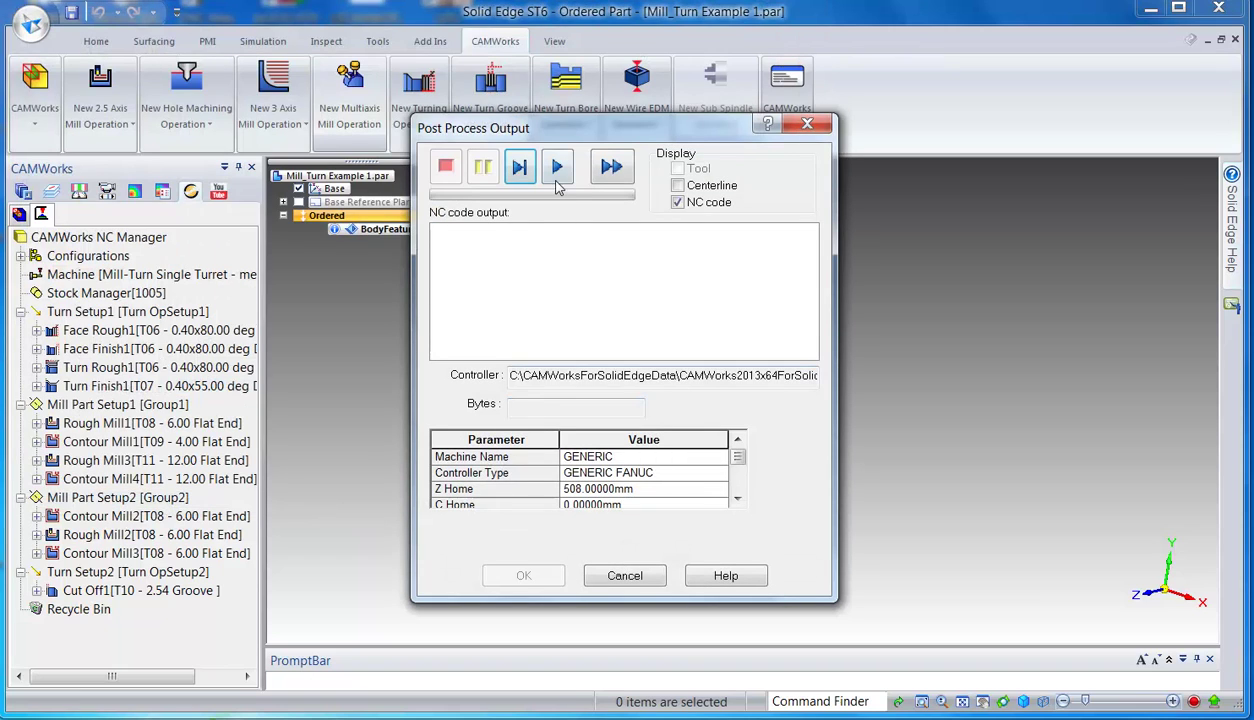